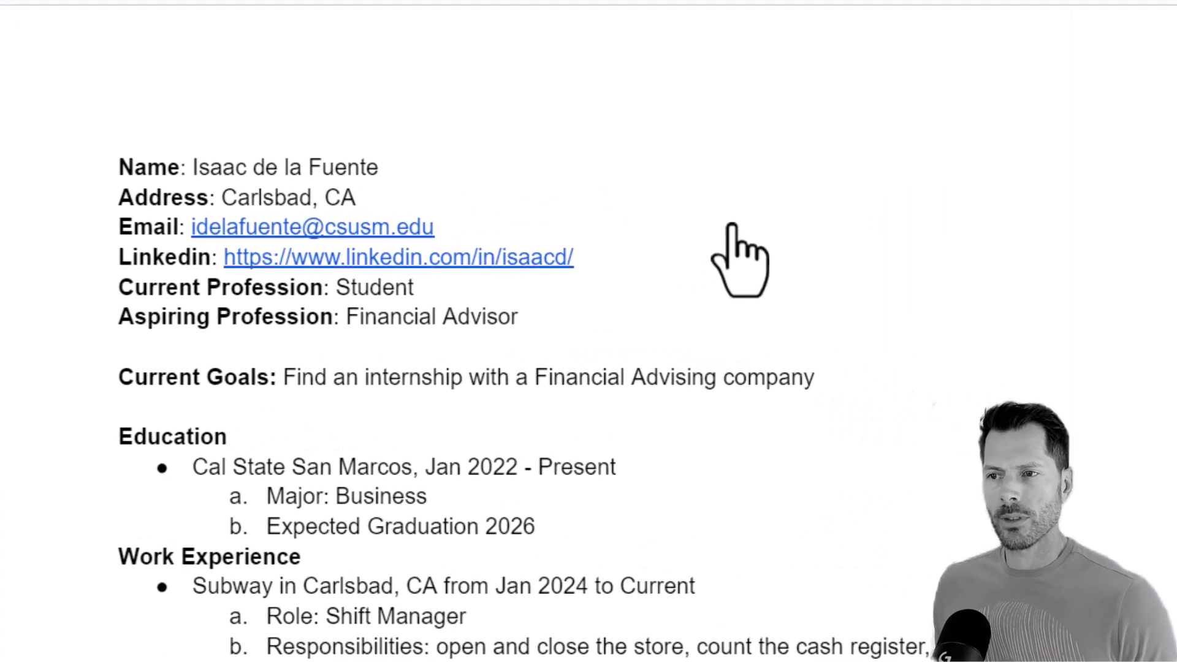
# Step: Review the background document's contact details, goals, education, work experience, projects, technical skills and languages
pyautogui.scroll(-3, 704, 222)
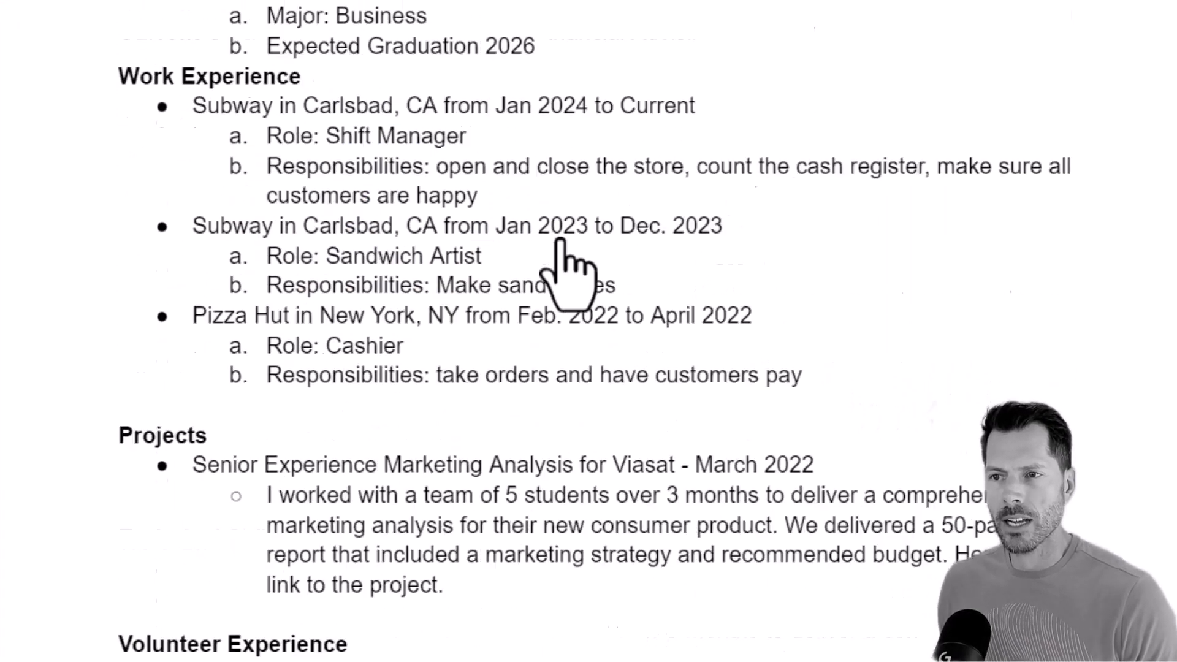
pyautogui.scroll(-10, 560, 240)
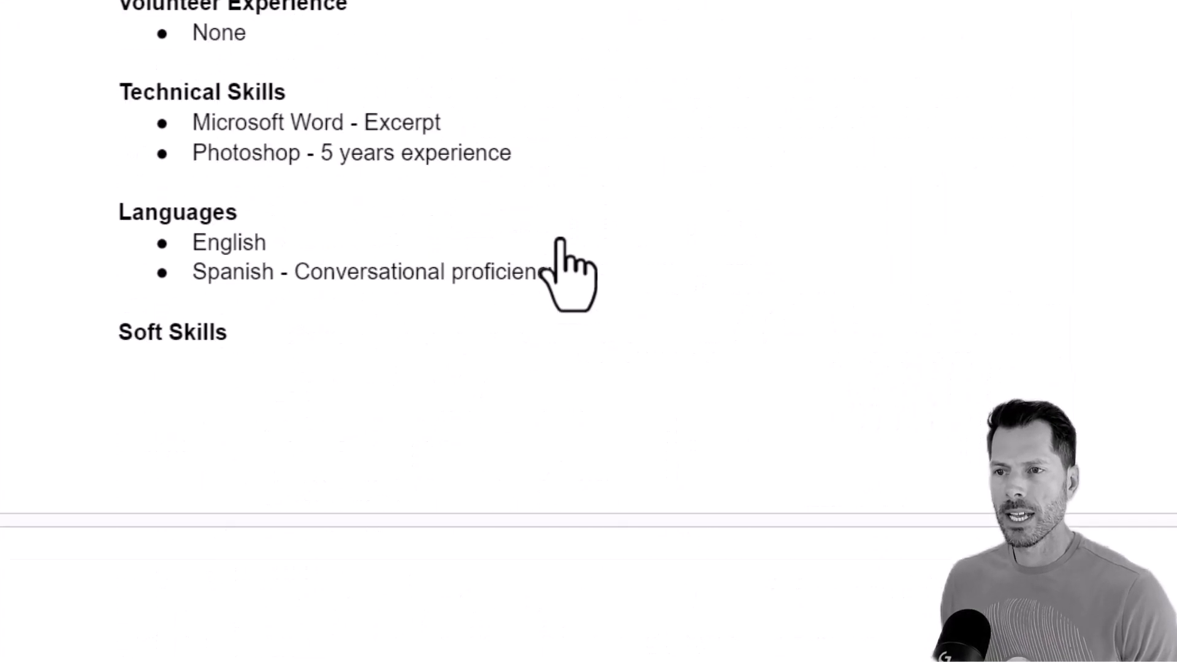
pyautogui.scroll(-5, 565, 302)
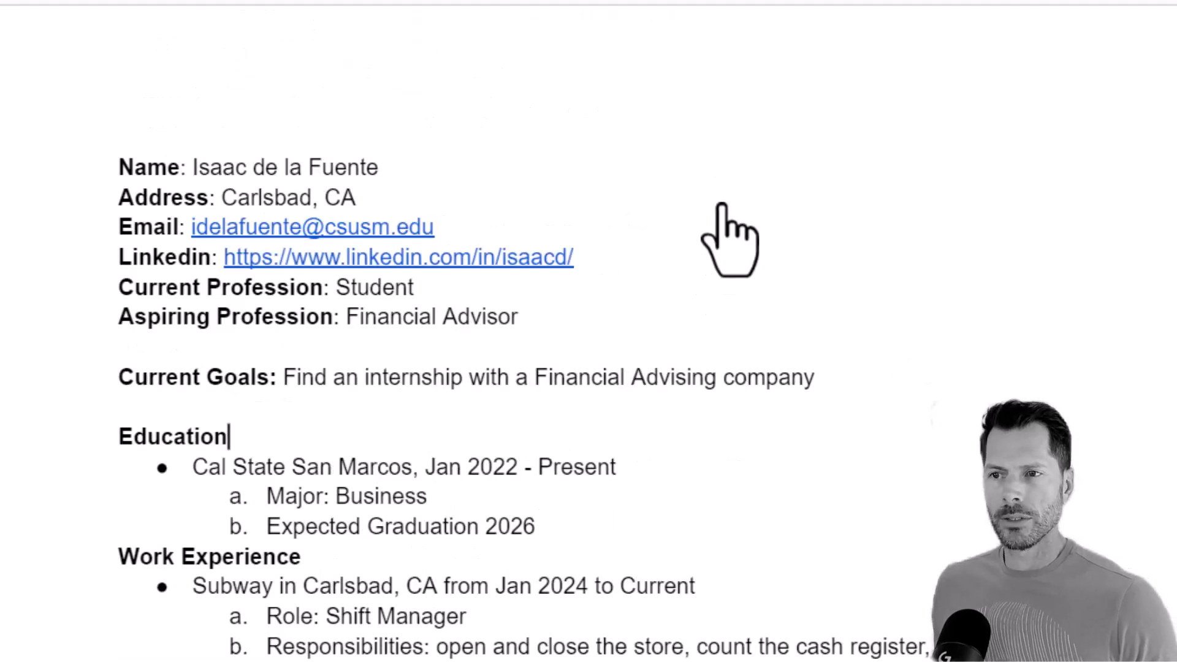
pyautogui.scroll(-5, 235, 79)
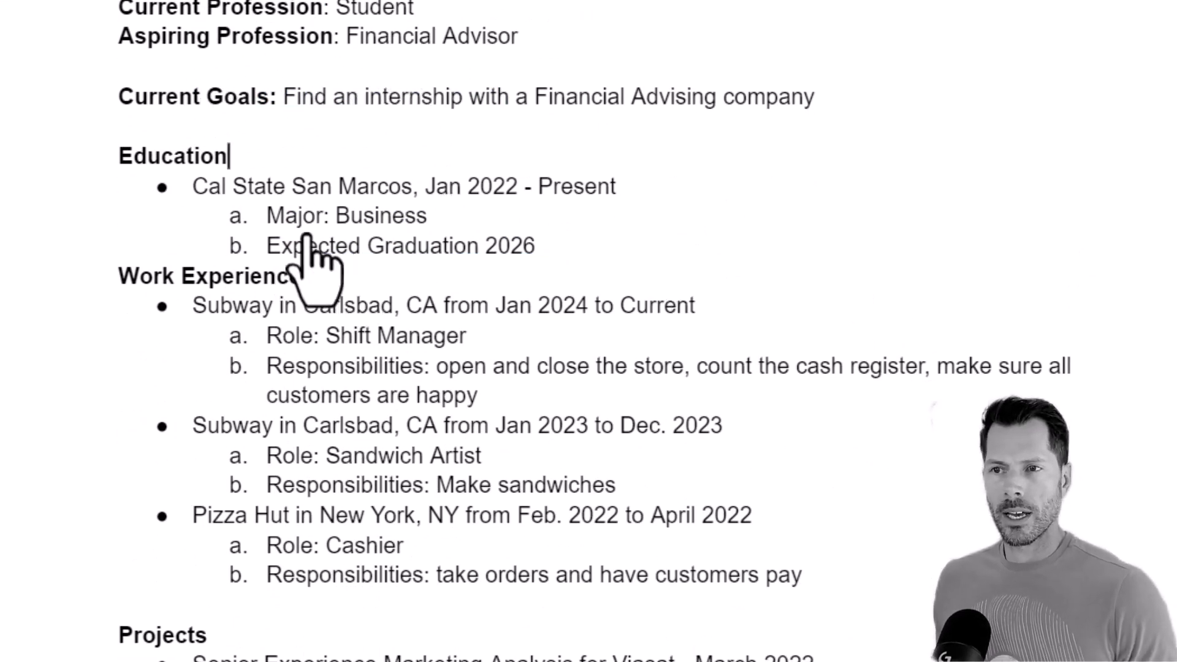
pyautogui.scroll(5, 392, 524)
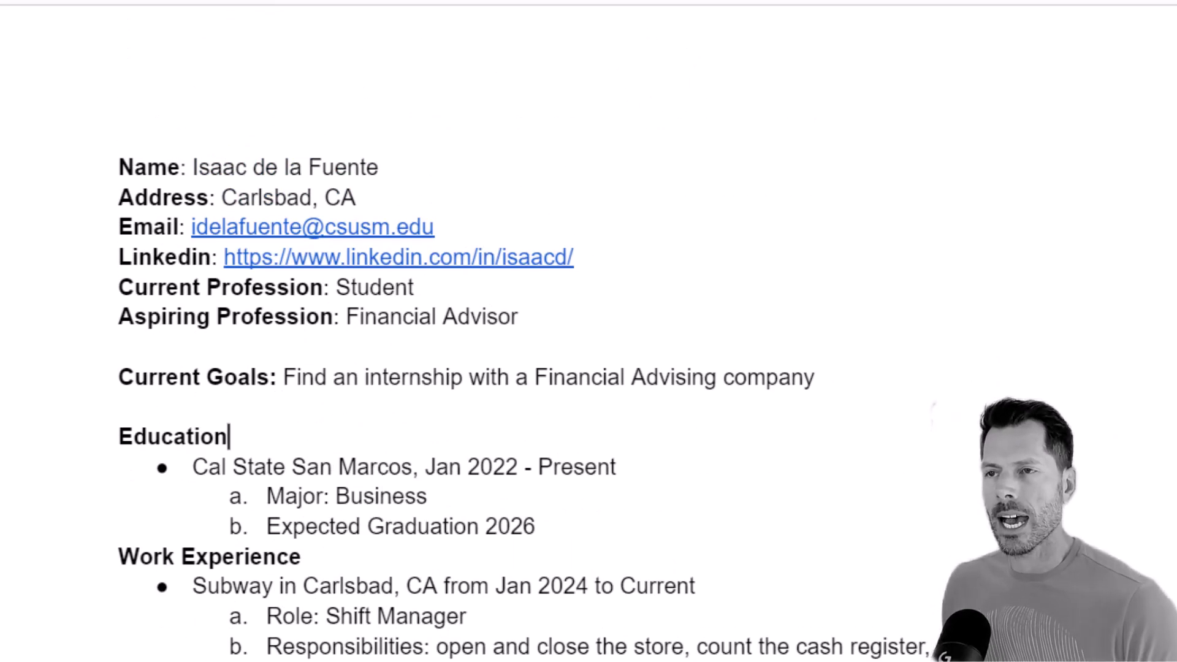
# Step: Switch to ChatGPT and review the personal details and response preferences in its custom instructions, leaving without saving
pyautogui.click(429, 2)
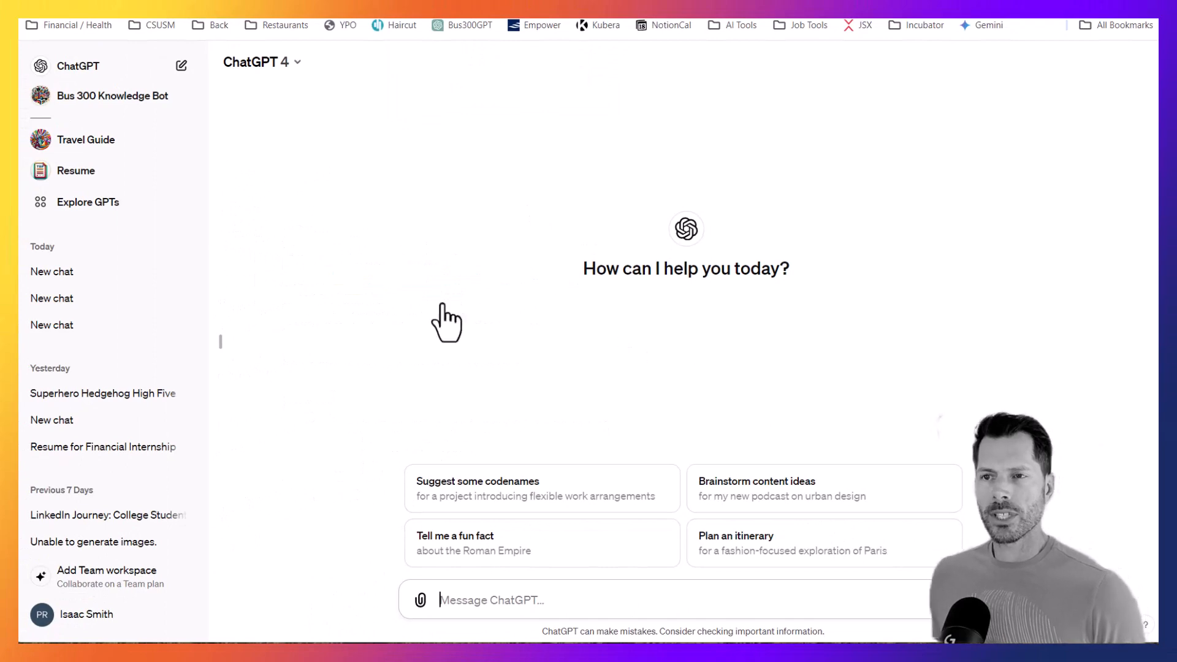
pyautogui.click(95, 613)
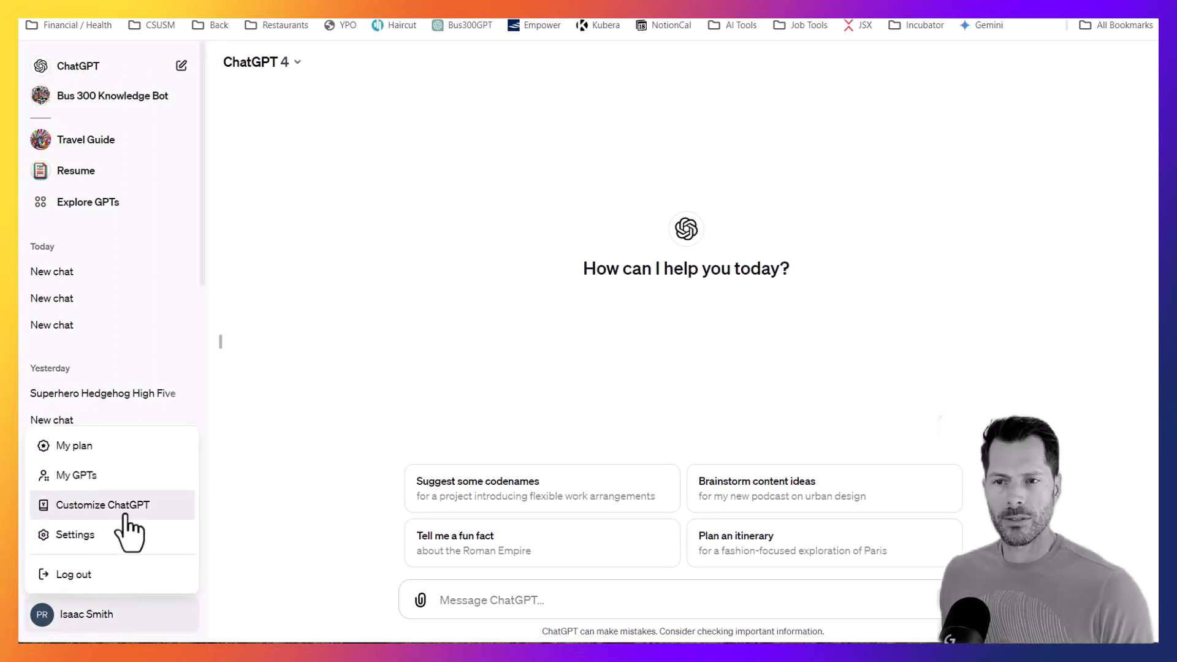
pyautogui.click(117, 507)
pyautogui.scroll(-1, 547, 235)
pyautogui.scroll(1, 547, 234)
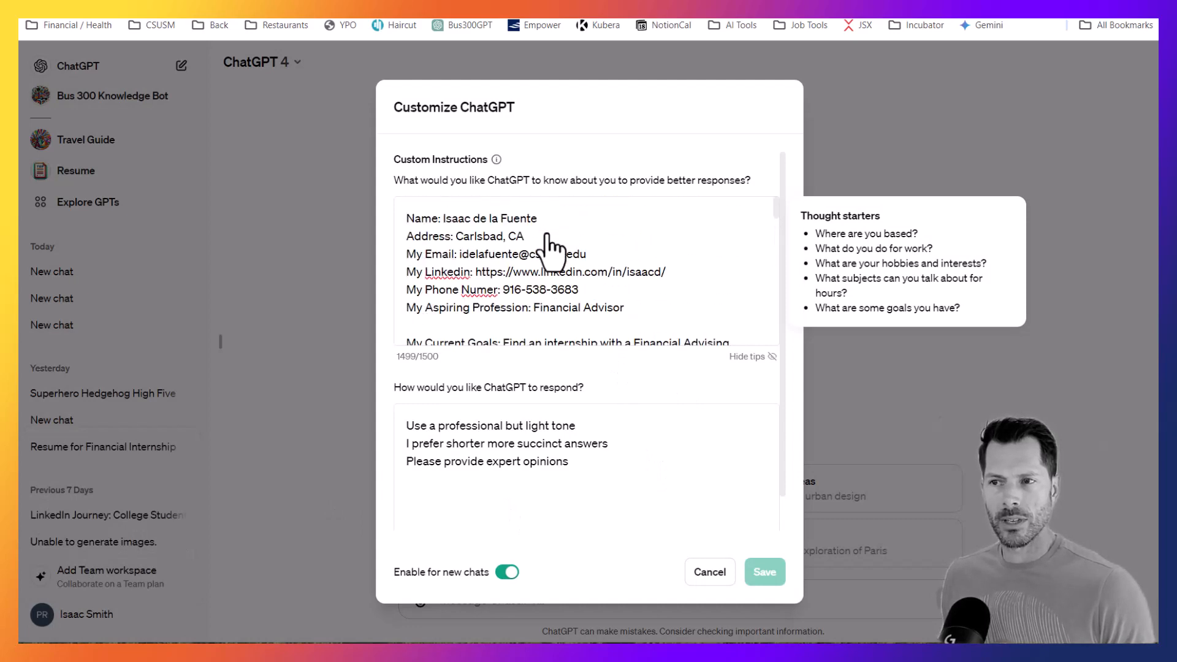
pyautogui.click(705, 579)
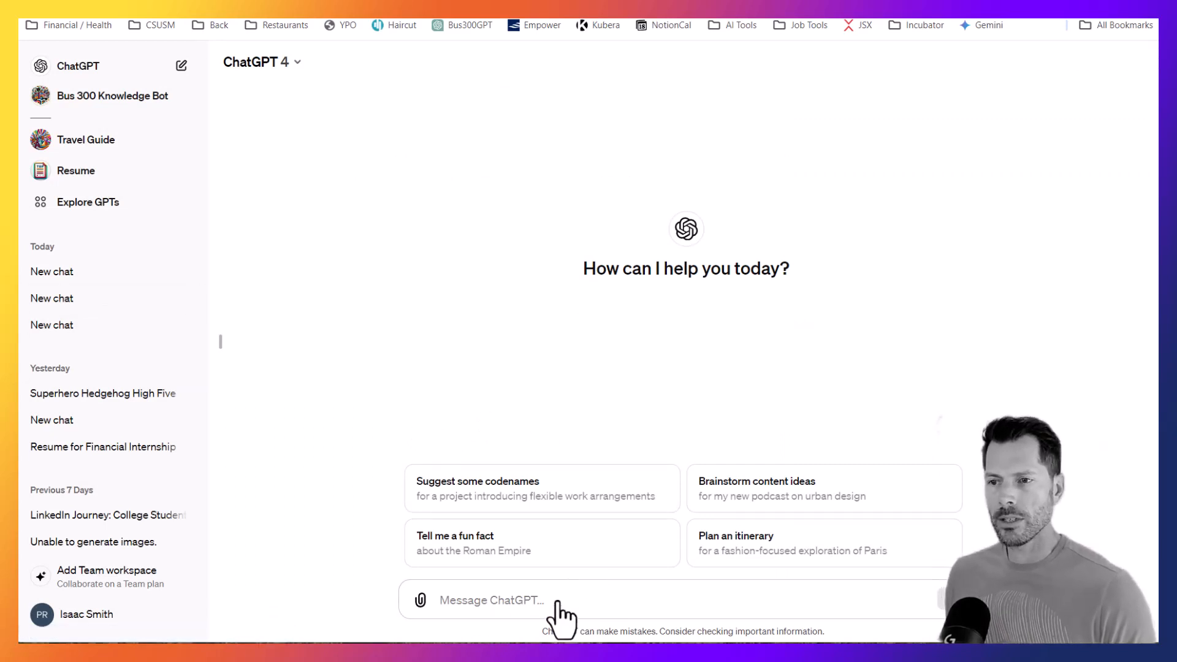
# Step: Prompt ChatGPT to make the resume and read the generated draft from objective through activities and interests
pyautogui.write('Make my')
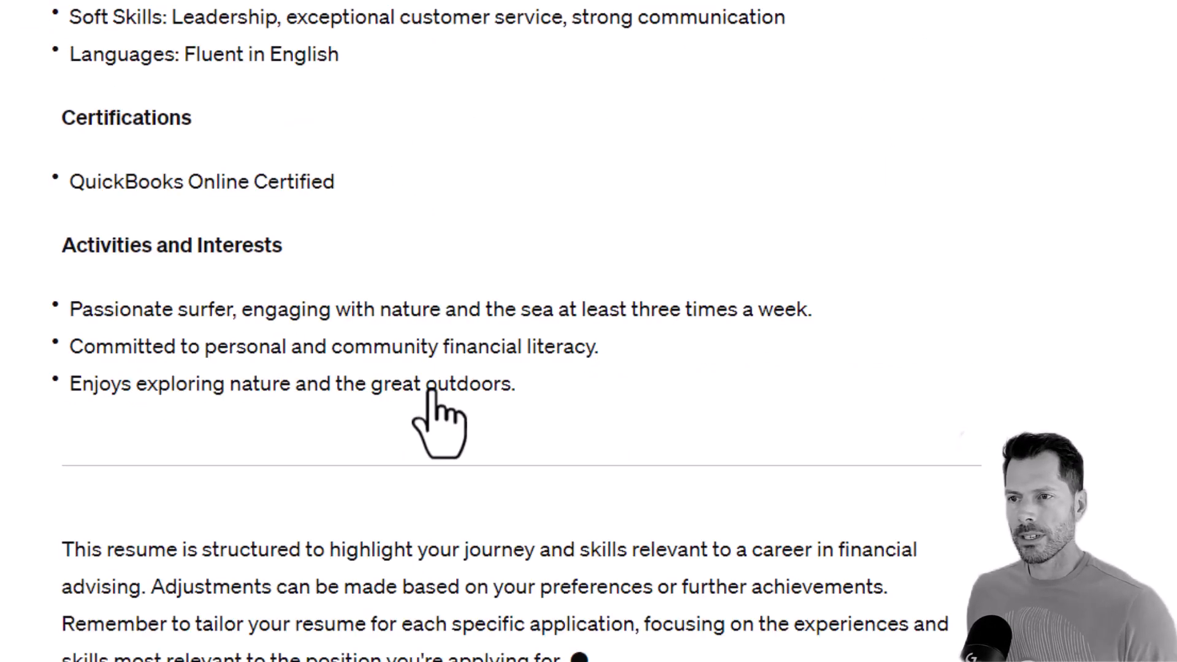
pyautogui.scroll(4, 663, 377)
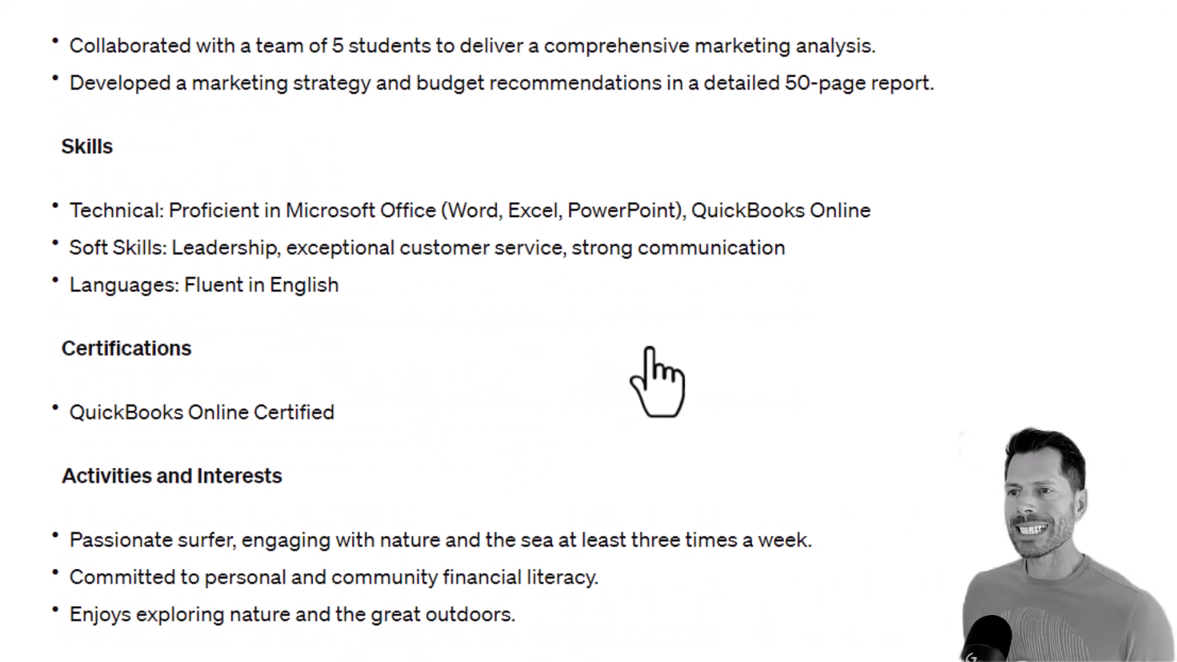
pyautogui.scroll(2, 679, 334)
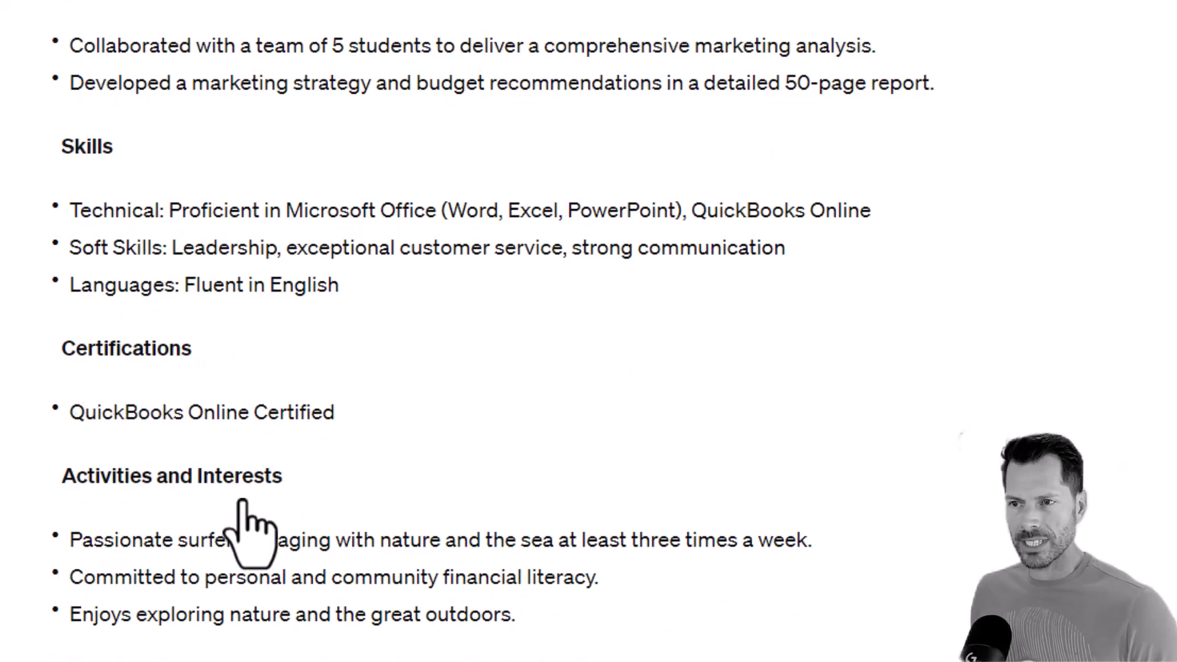
pyautogui.scroll(4, 284, 590)
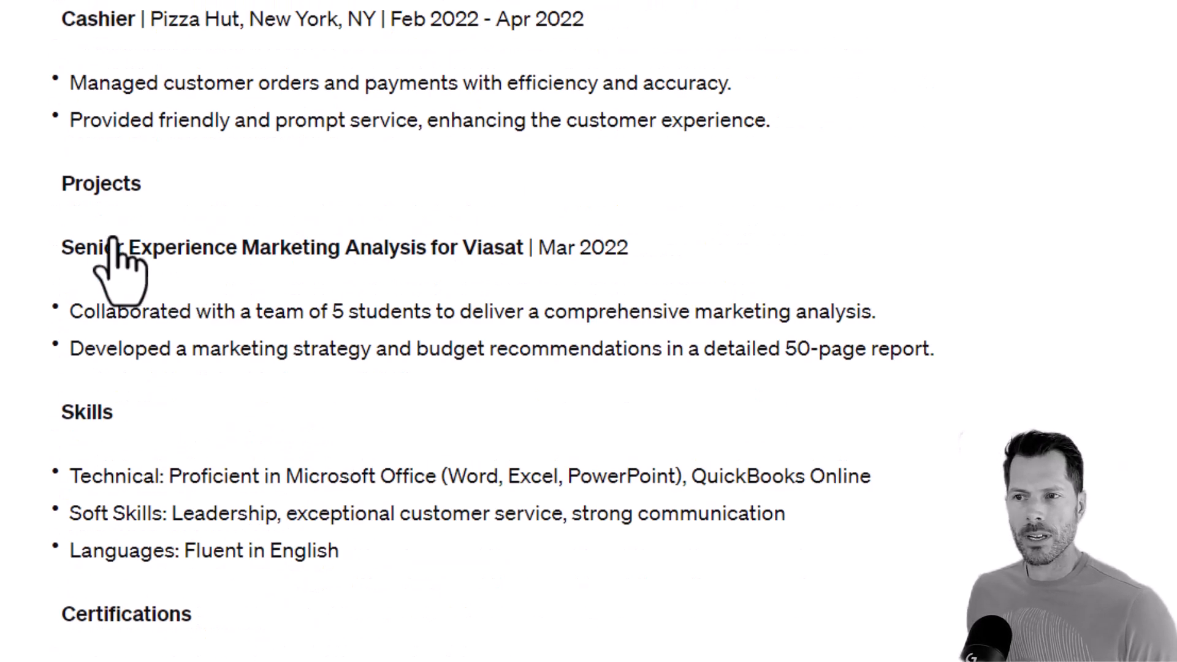
pyautogui.scroll(-2, 228, 436)
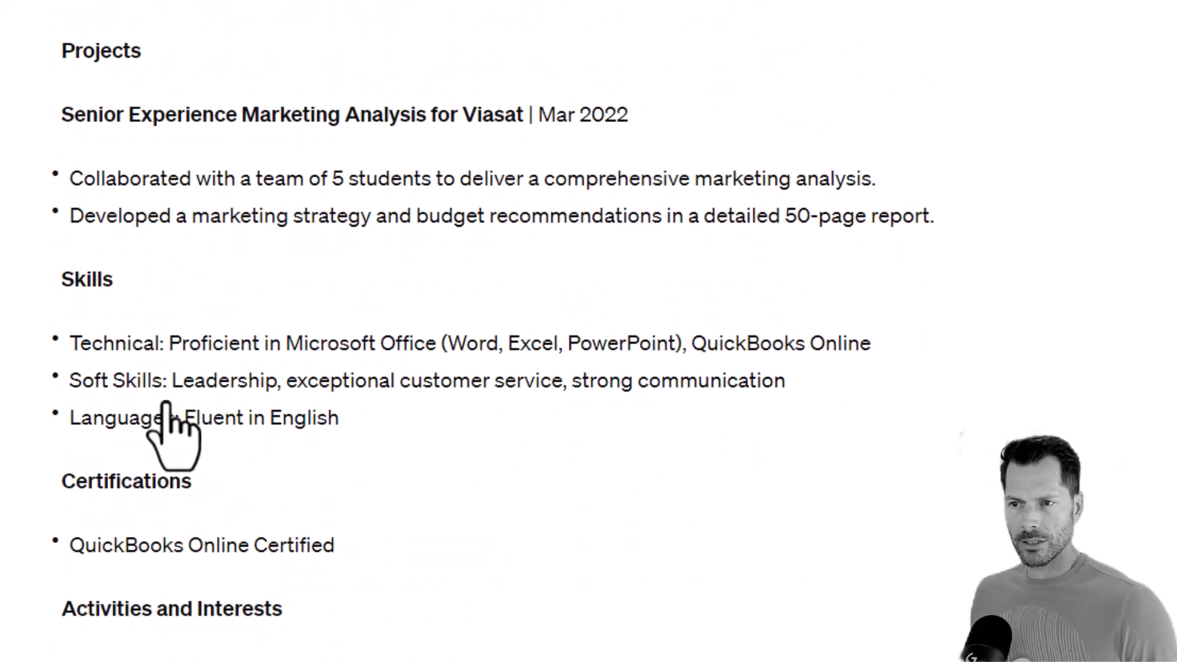
pyautogui.scroll(-2, 318, 306)
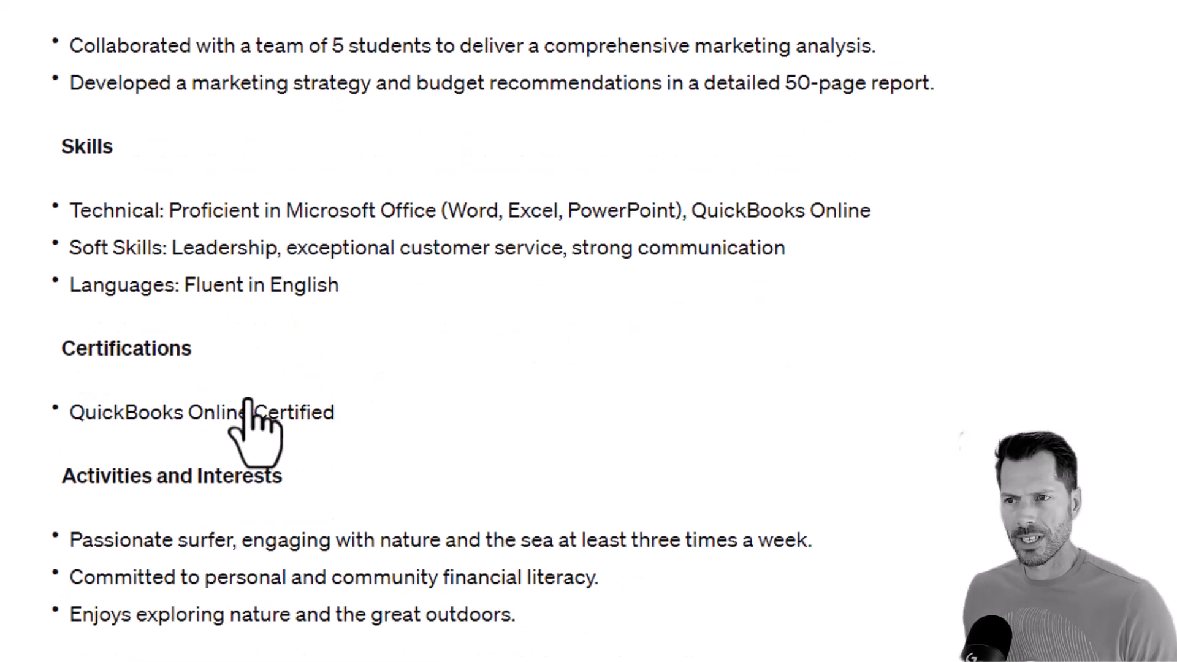
pyautogui.scroll(15, 507, 429)
pyautogui.scroll(-2, 255, 460)
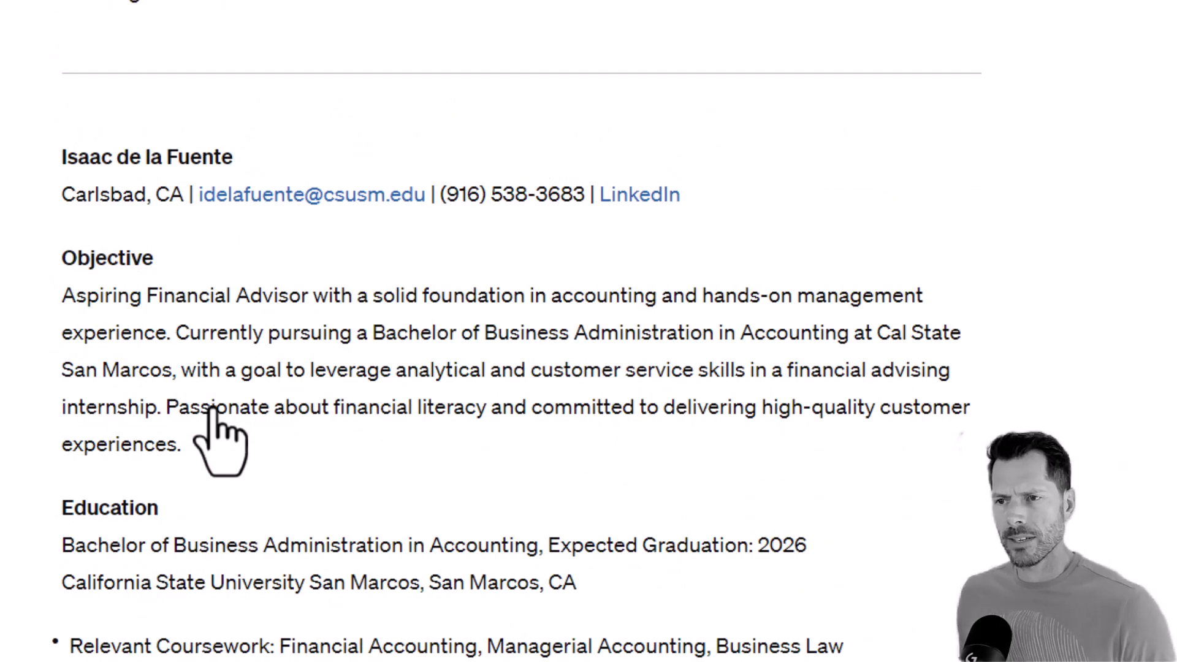
pyautogui.scroll(-13, 221, 407)
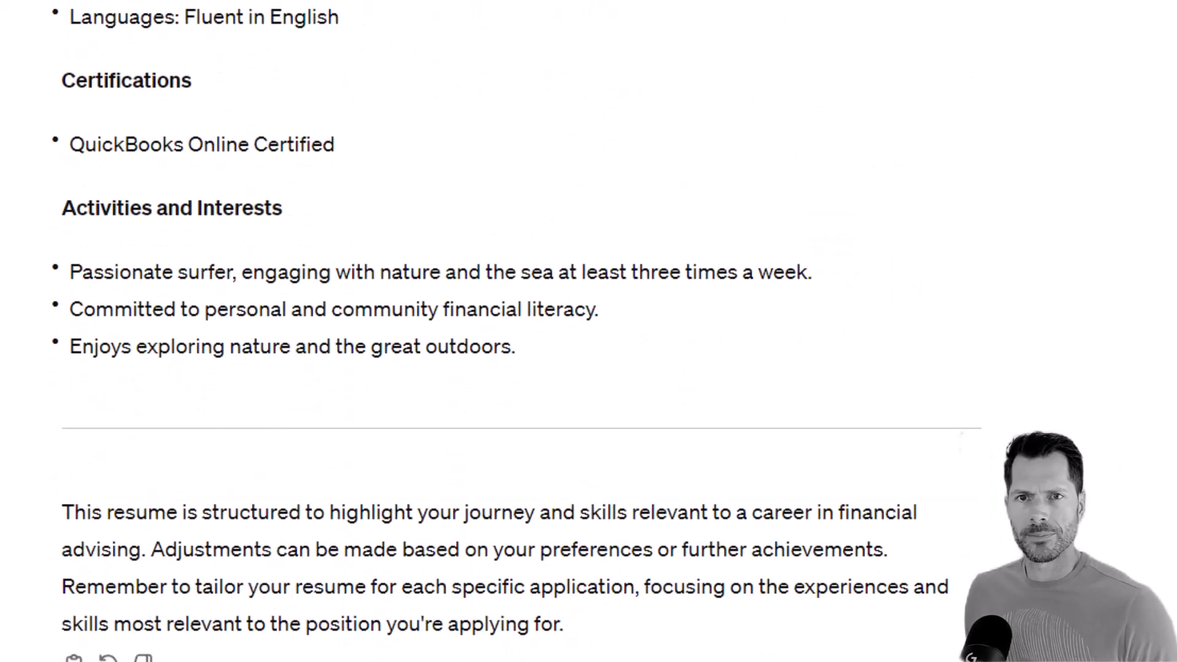
# Step: Submit a follow-up request for a revised resume and review its experience, projects, skills and interests sections
pyautogui.press('Return')
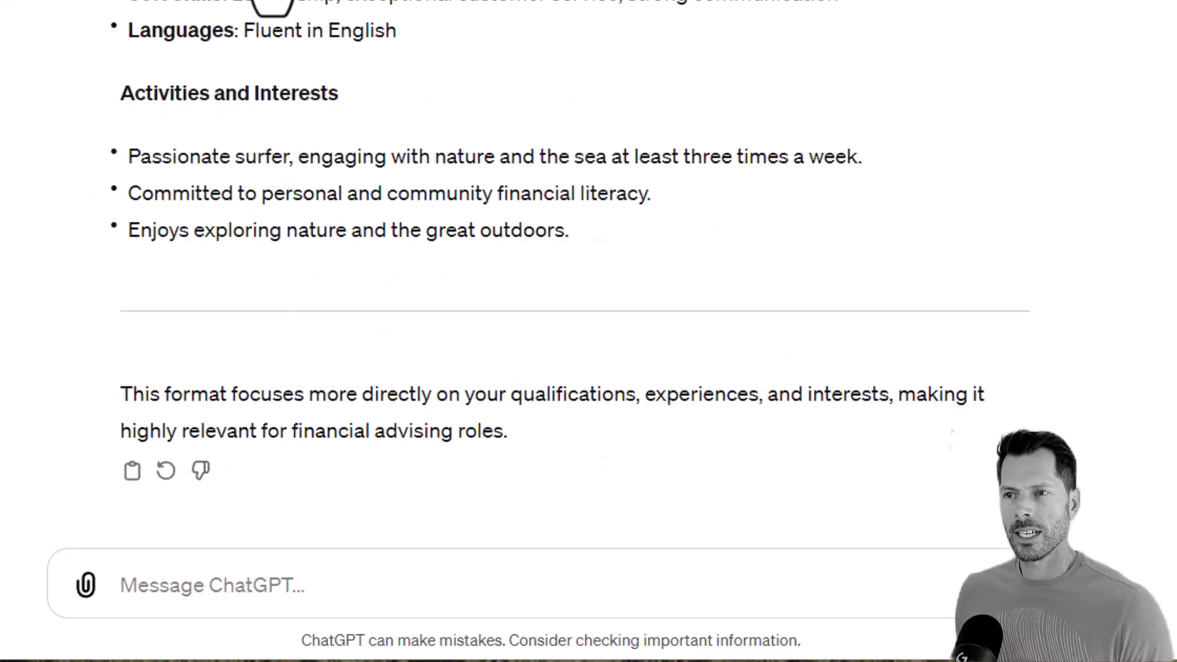
pyautogui.scroll(10, 392, 153)
pyautogui.scroll(8, 392, 156)
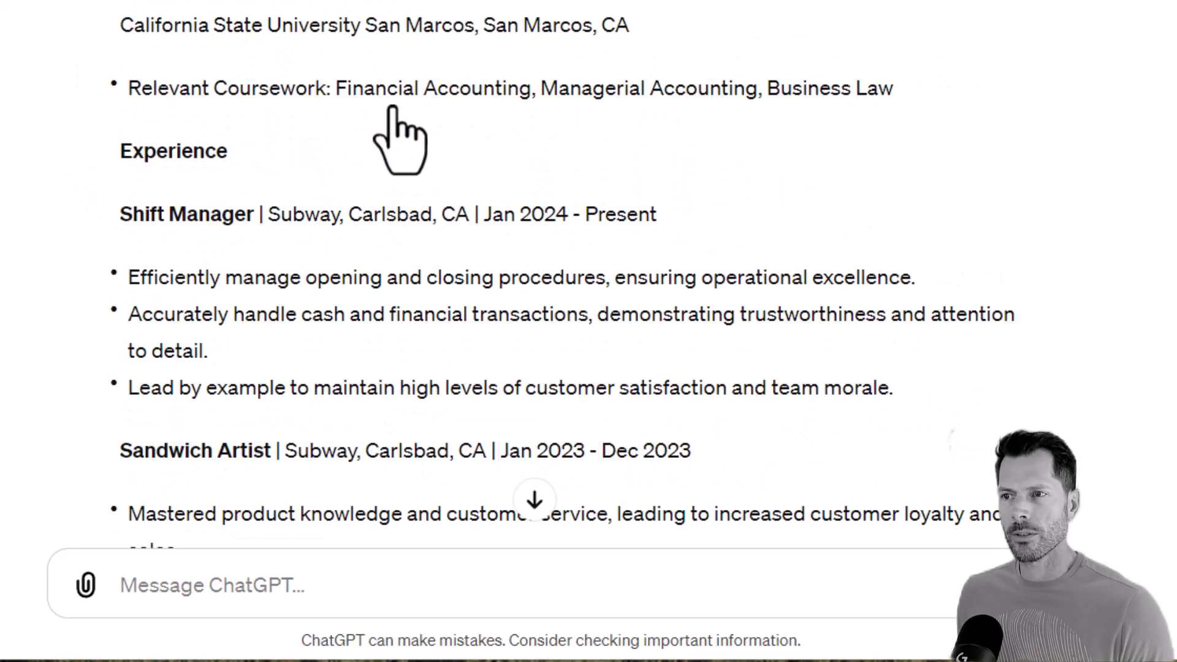
pyautogui.scroll(-4, 412, 124)
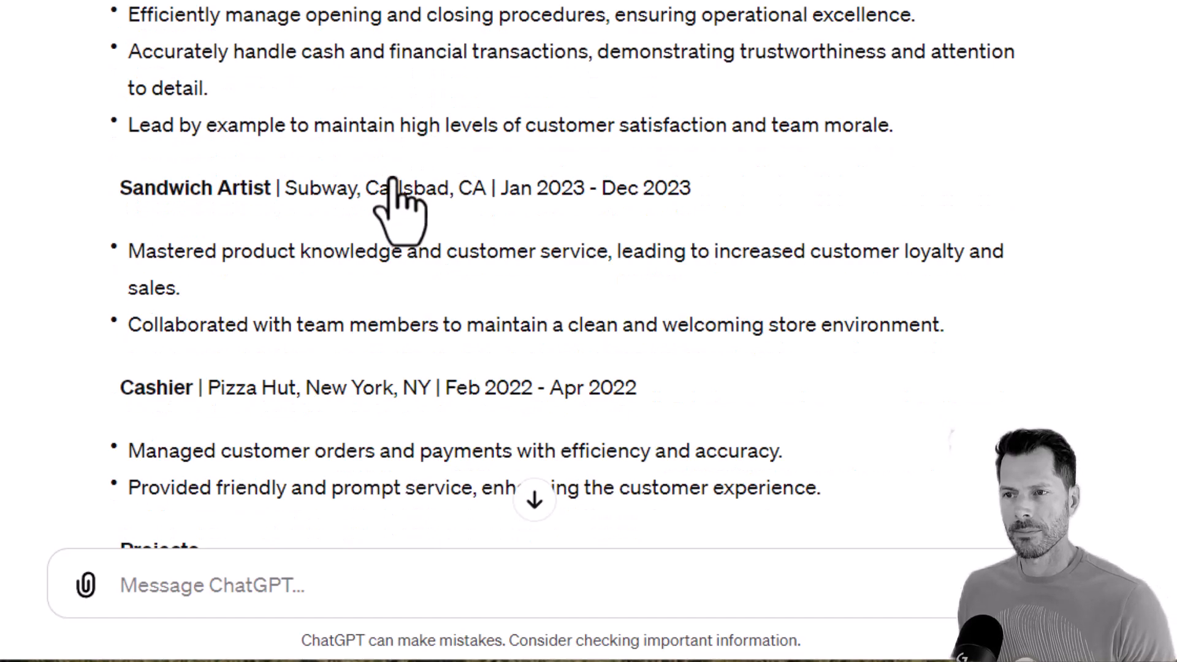
pyautogui.scroll(-12, 396, 197)
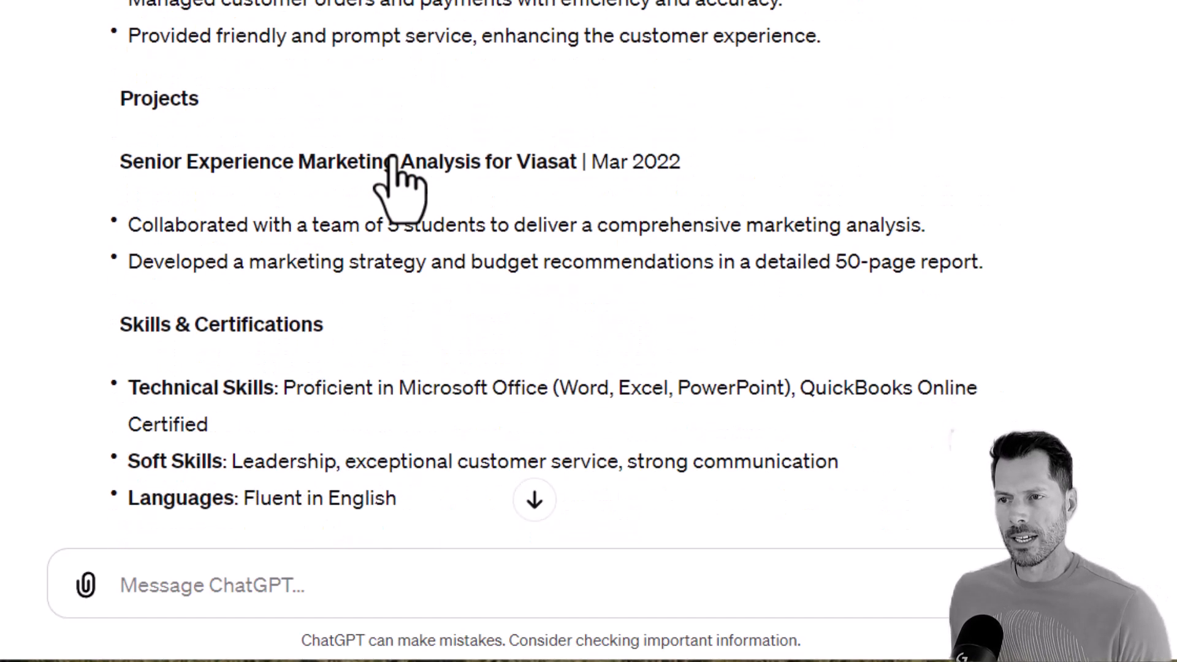
pyautogui.scroll(-1, 393, 157)
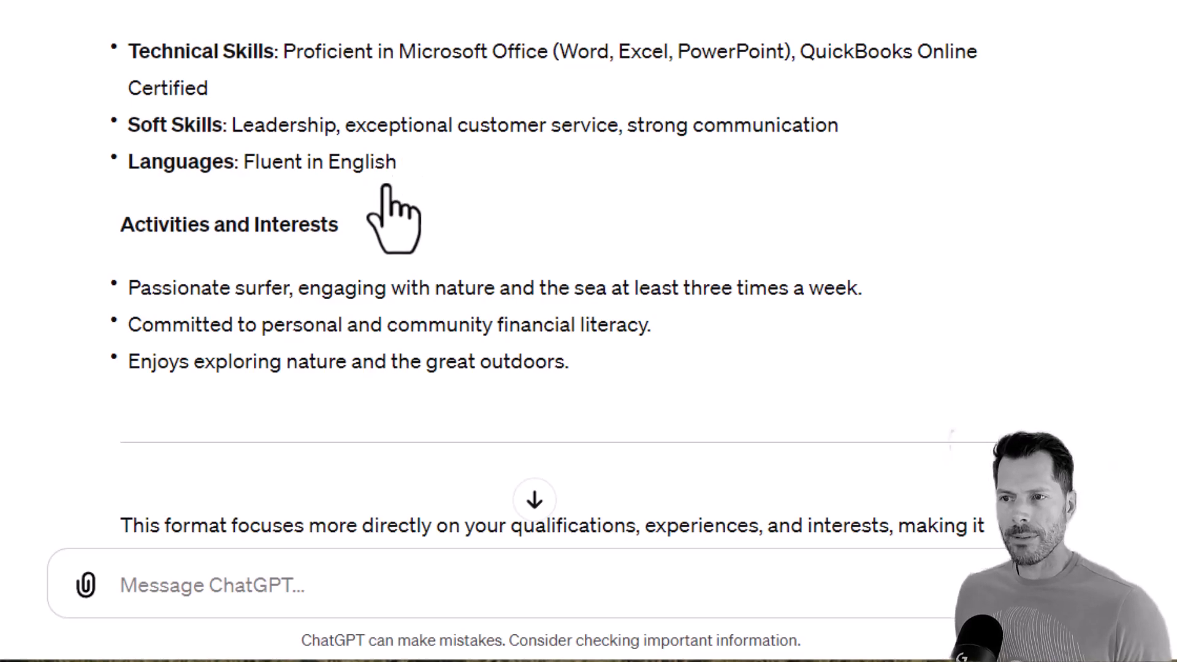
pyautogui.scroll(5, 387, 187)
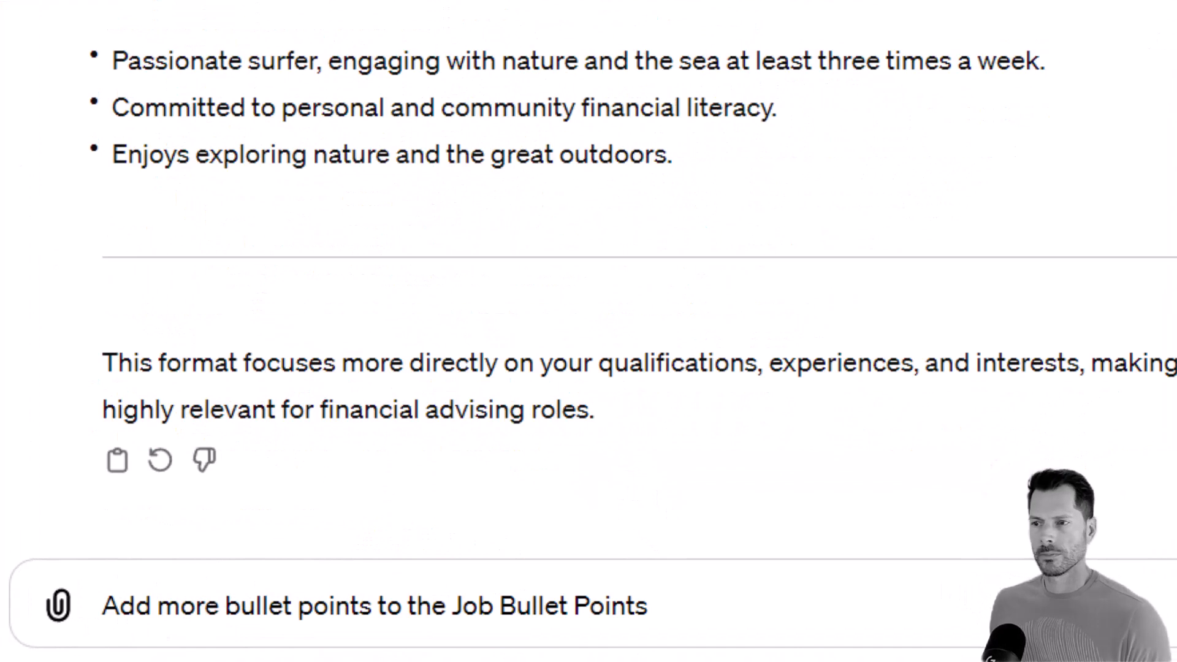
# Step: Send "Add more bullet points to the Job Bullet Points" and check the Shift Manager entries, especially the promotional campaigns claim
pyautogui.press('Return')
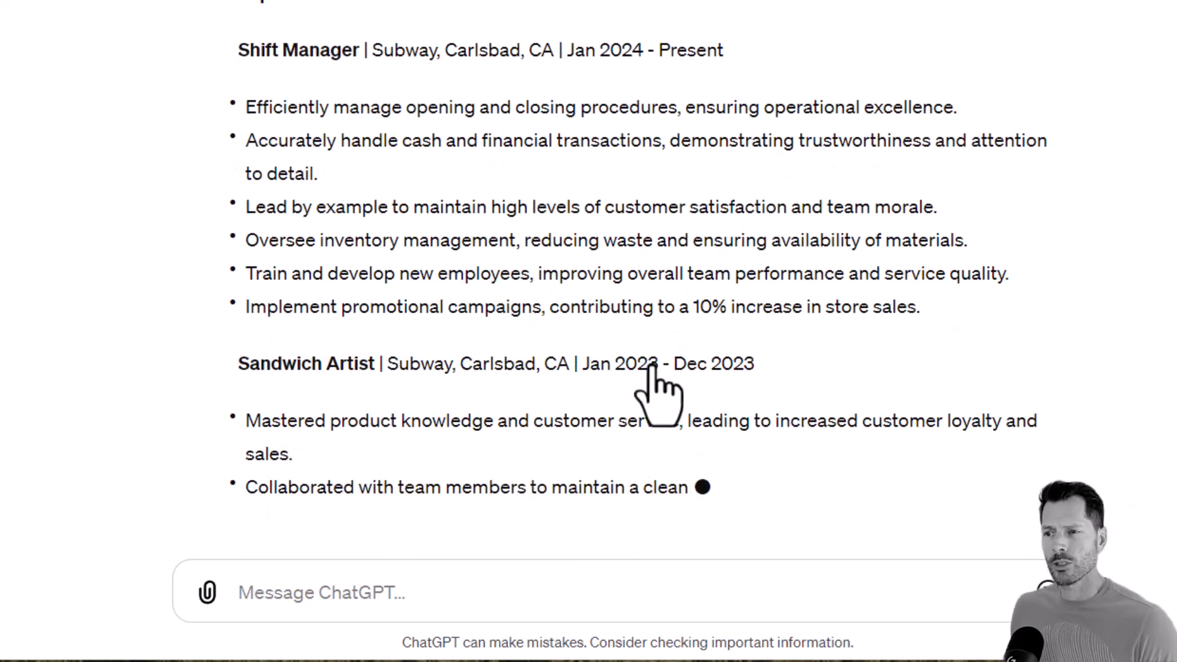
pyautogui.scroll(4, 883, 306)
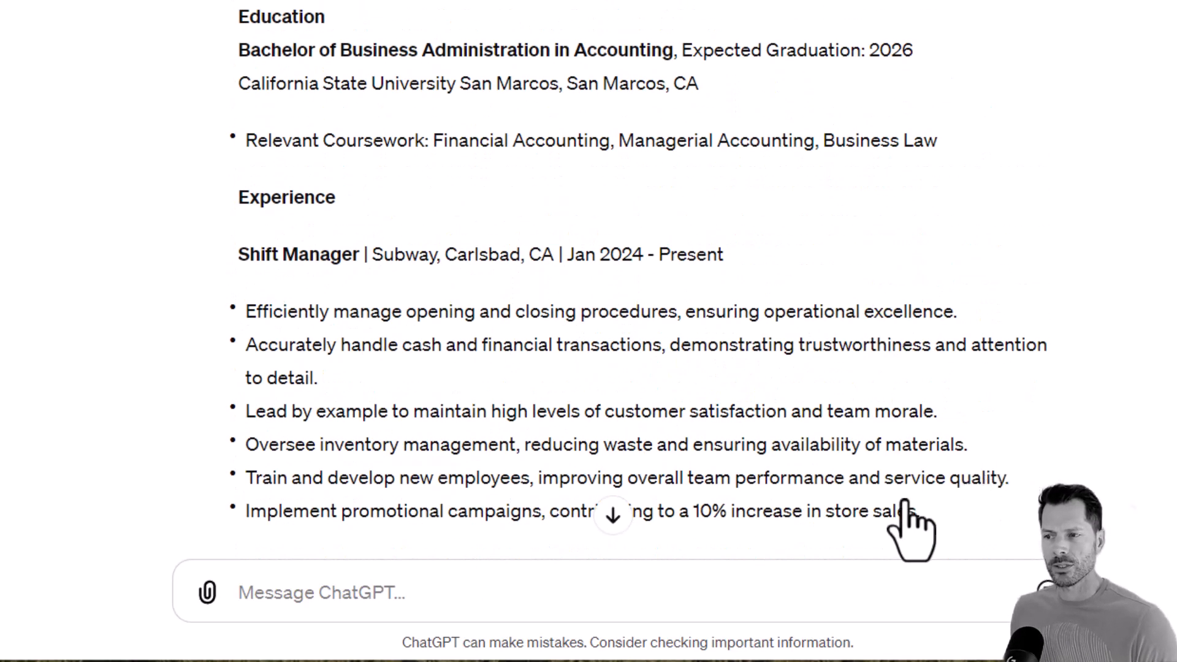
pyautogui.scroll(-2, 886, 503)
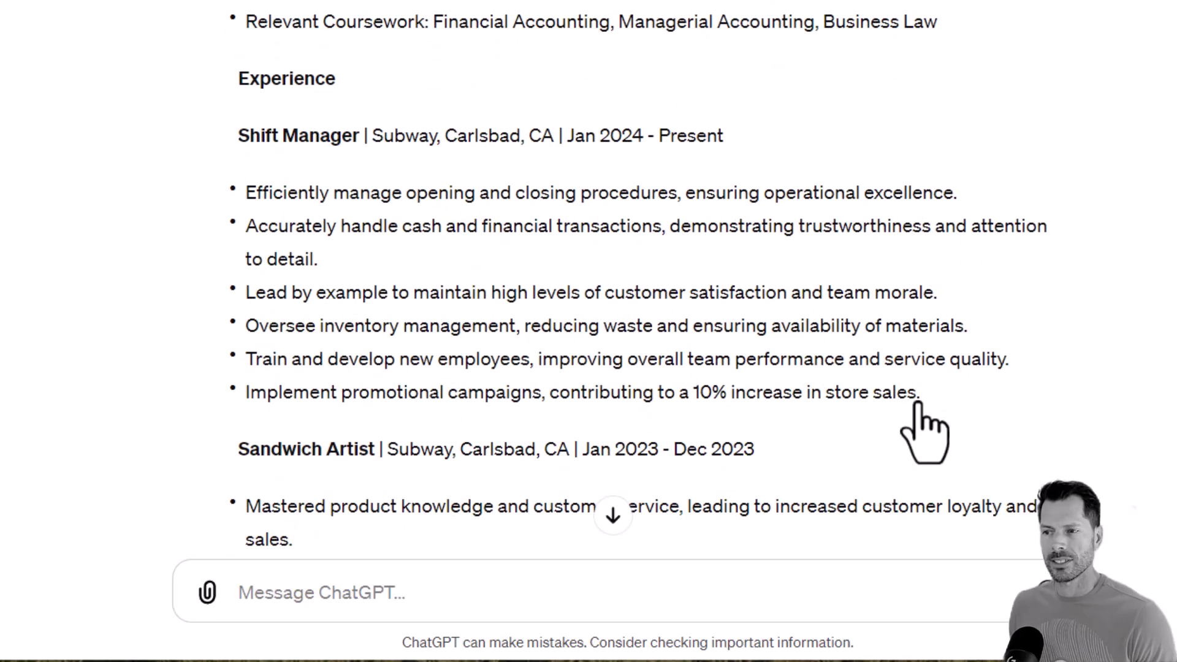
pyautogui.moveTo(920, 404); pyautogui.dragTo(239, 405)
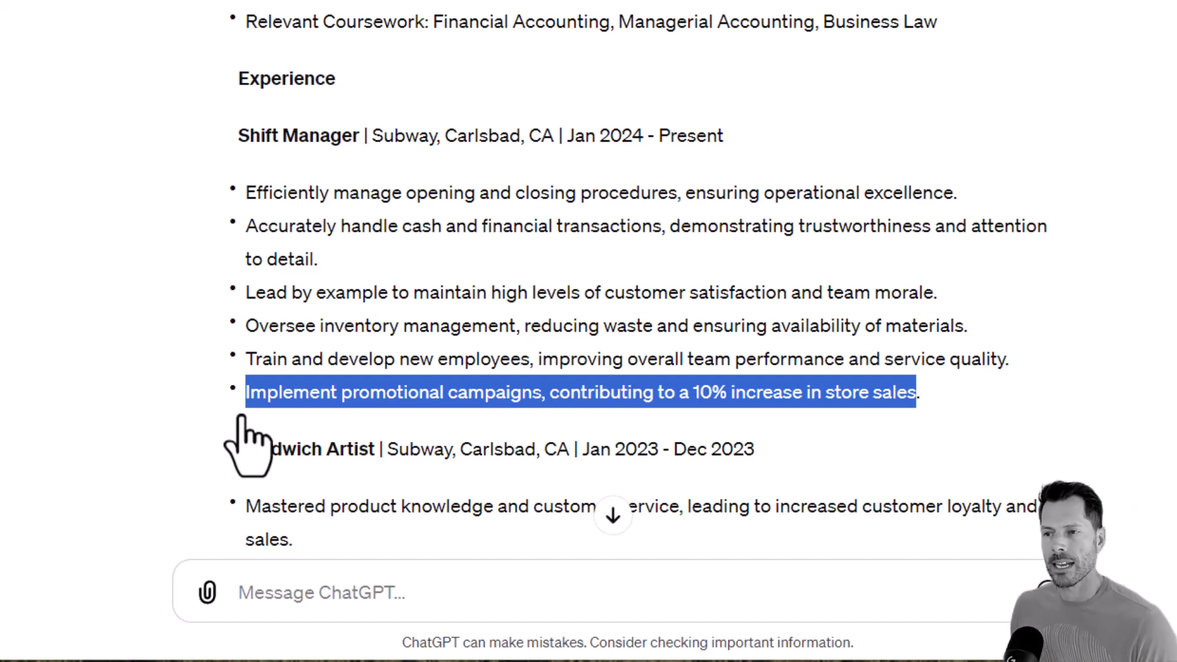
pyautogui.click(322, 349)
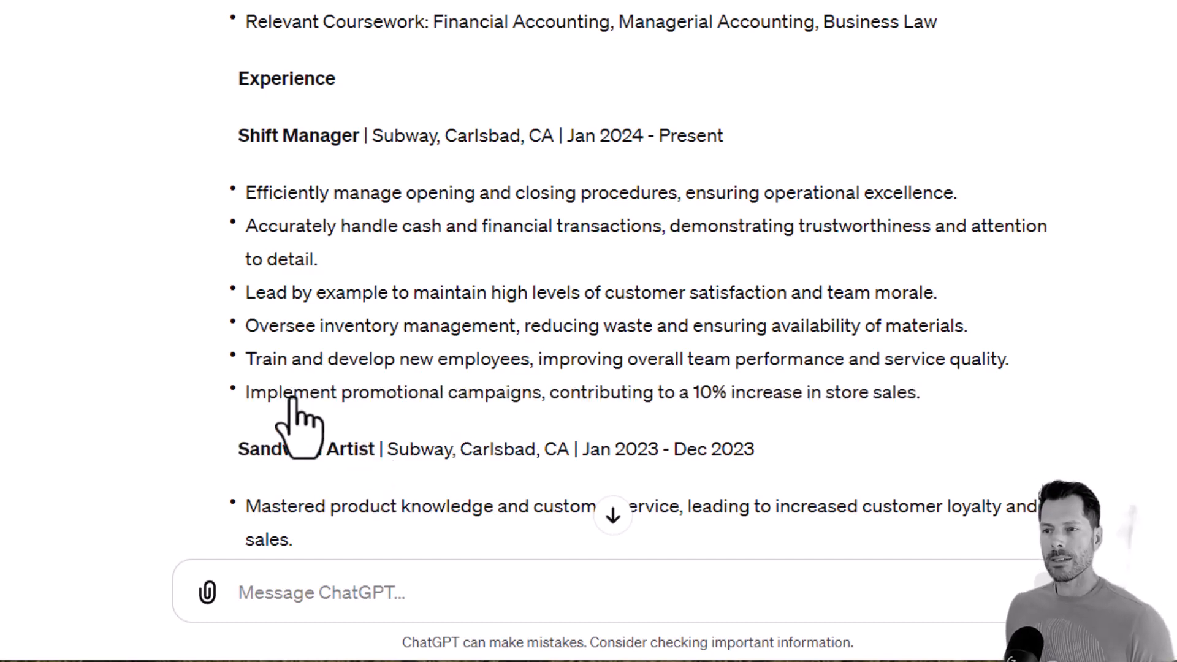
pyautogui.moveTo(294, 393); pyautogui.dragTo(493, 400)
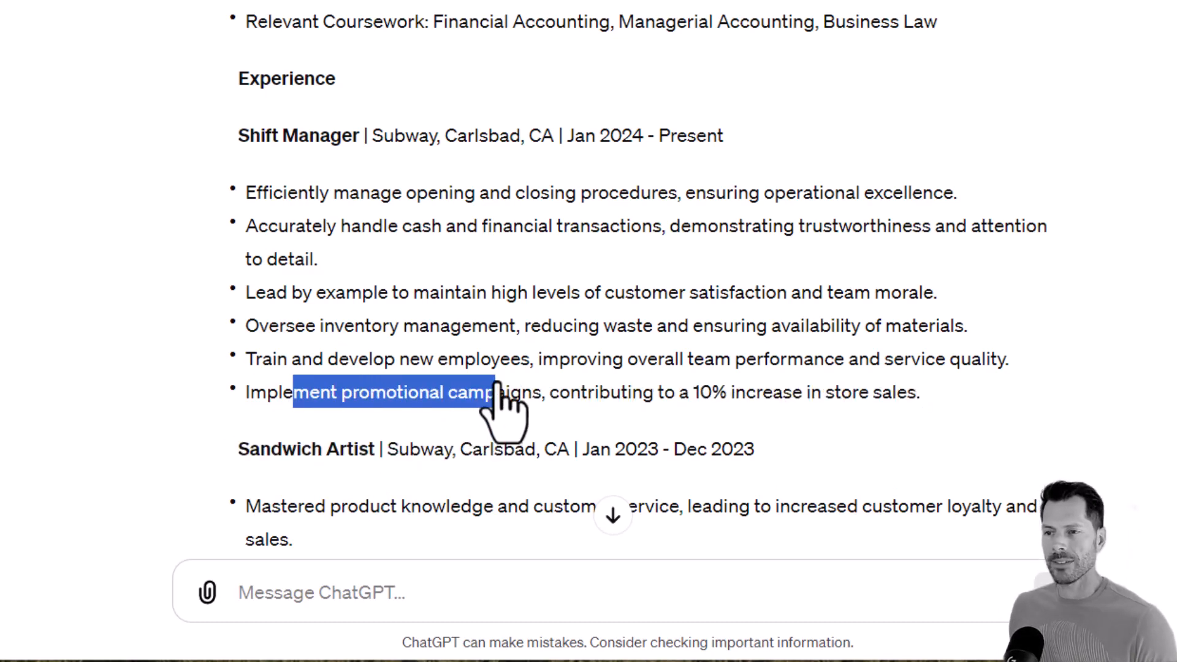
pyautogui.click(520, 356)
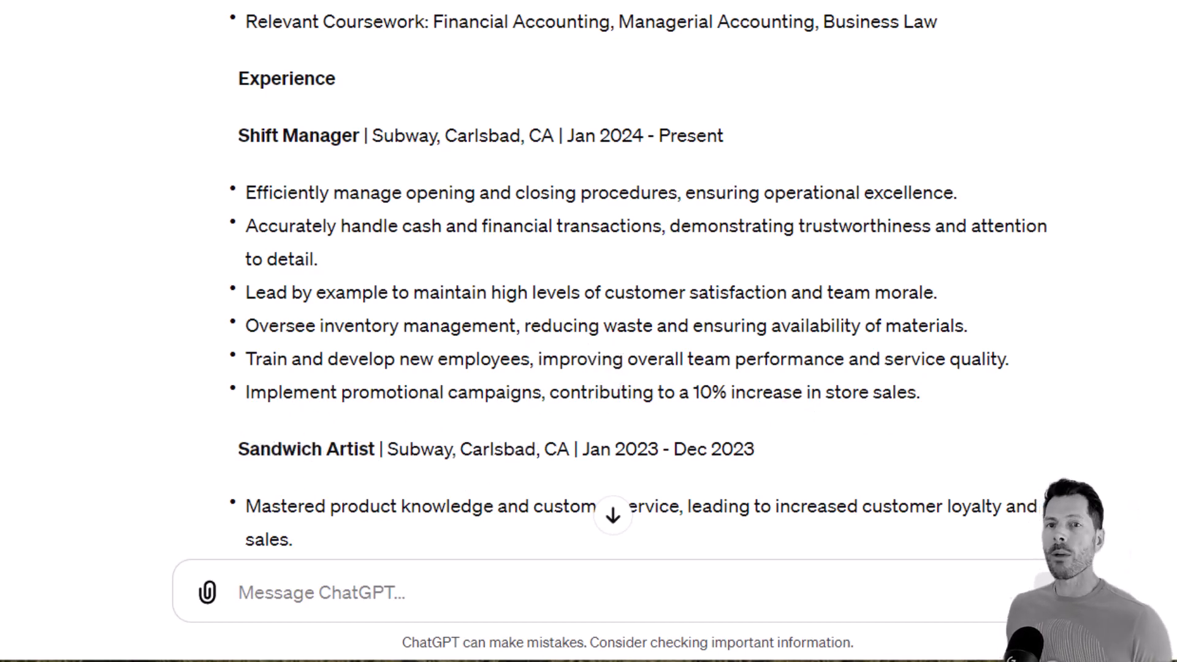
pyautogui.scroll(-2, 389, 407)
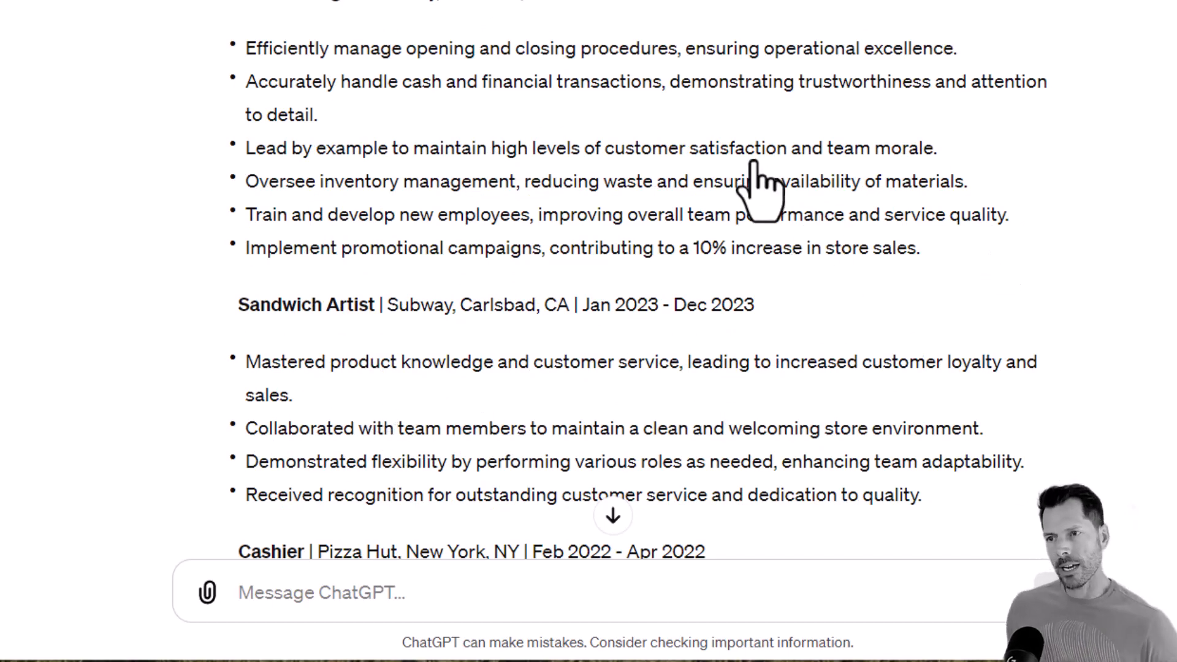
pyautogui.scroll(2, 711, 177)
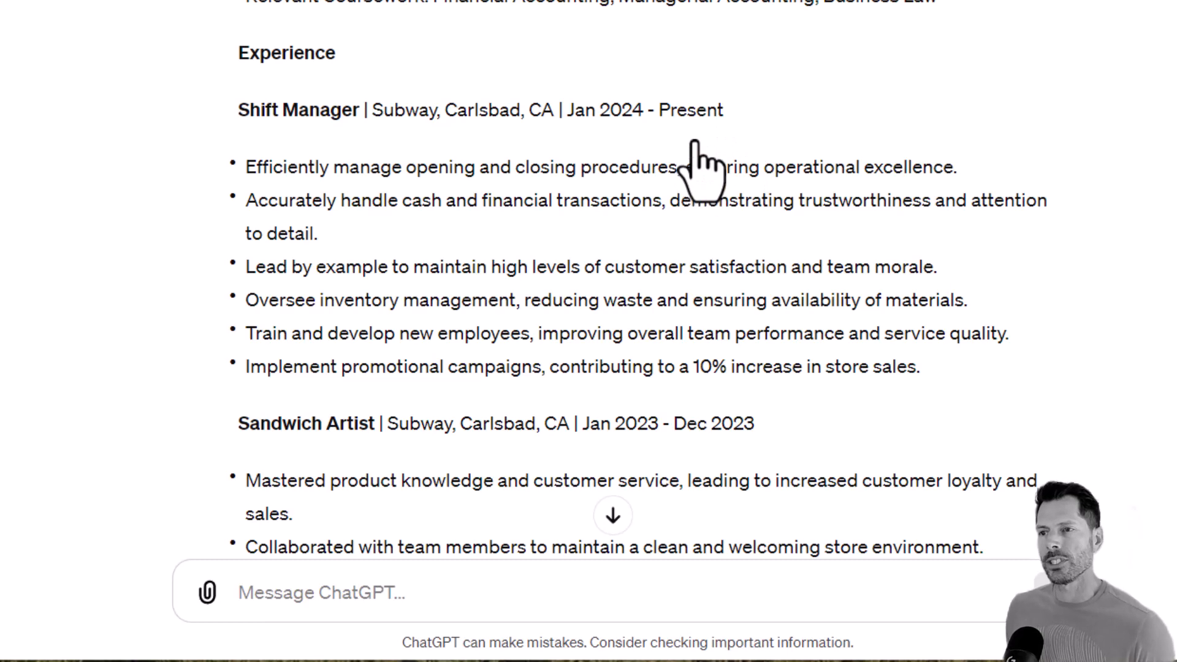
# Step: Send the prompt "Tailor my resume for an internship at a financial advising firm"
pyautogui.scroll(-10, 705, 184)
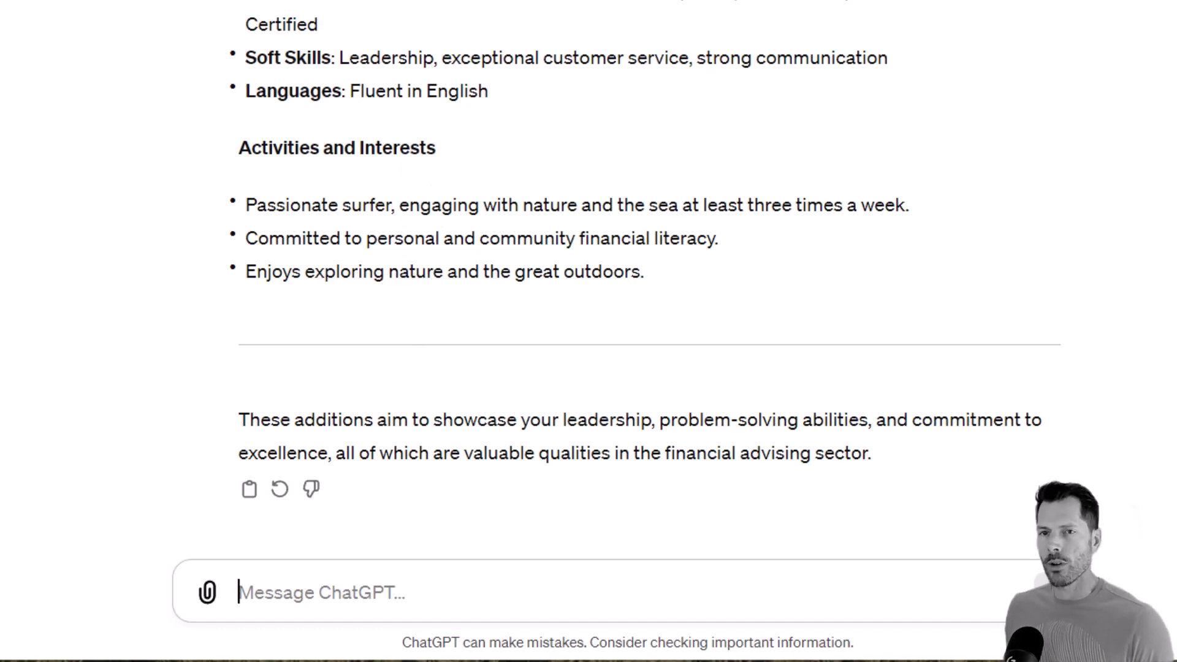
pyautogui.write('Tailor my resume for an internship at a financial advising firm')
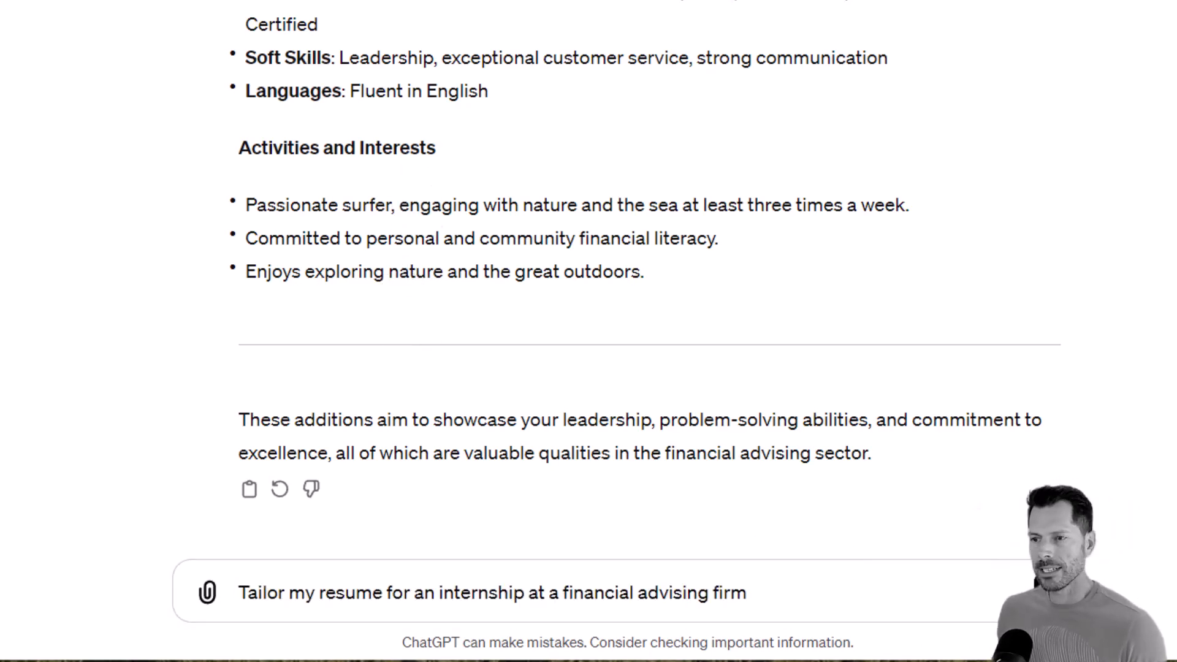
pyautogui.press('Return')
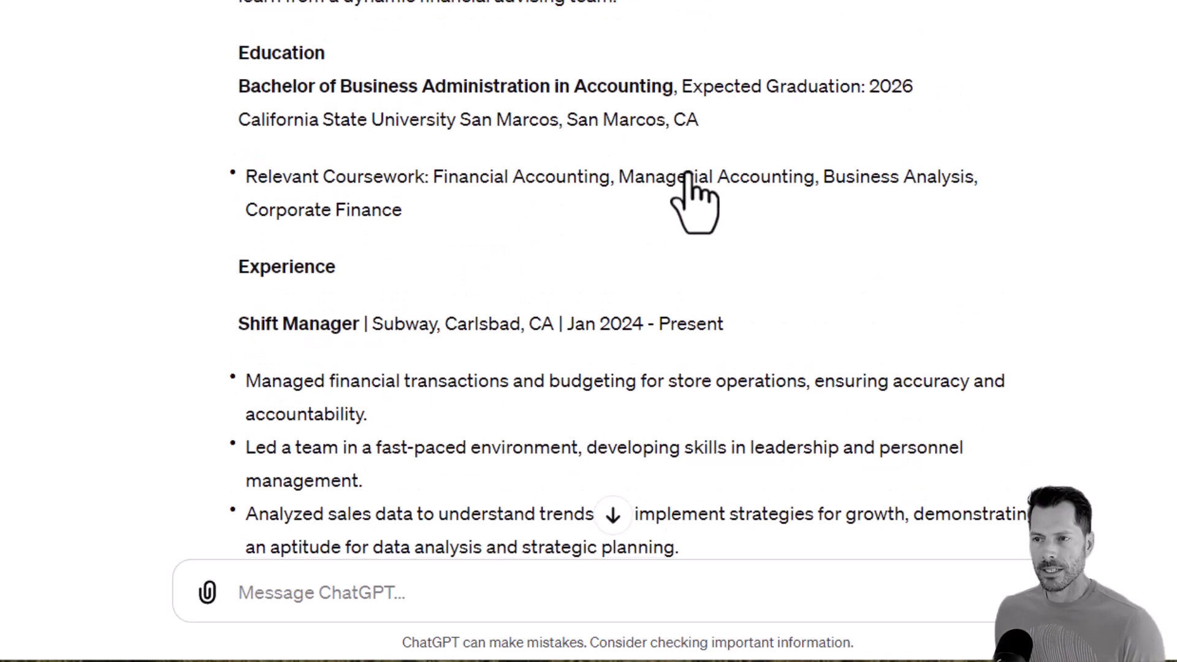
# Step: Review the tailored resume's coursework and job entries, especially the Sandwich Artist bullet about customer service as a financial advising skill
pyautogui.scroll(-4, 697, 197)
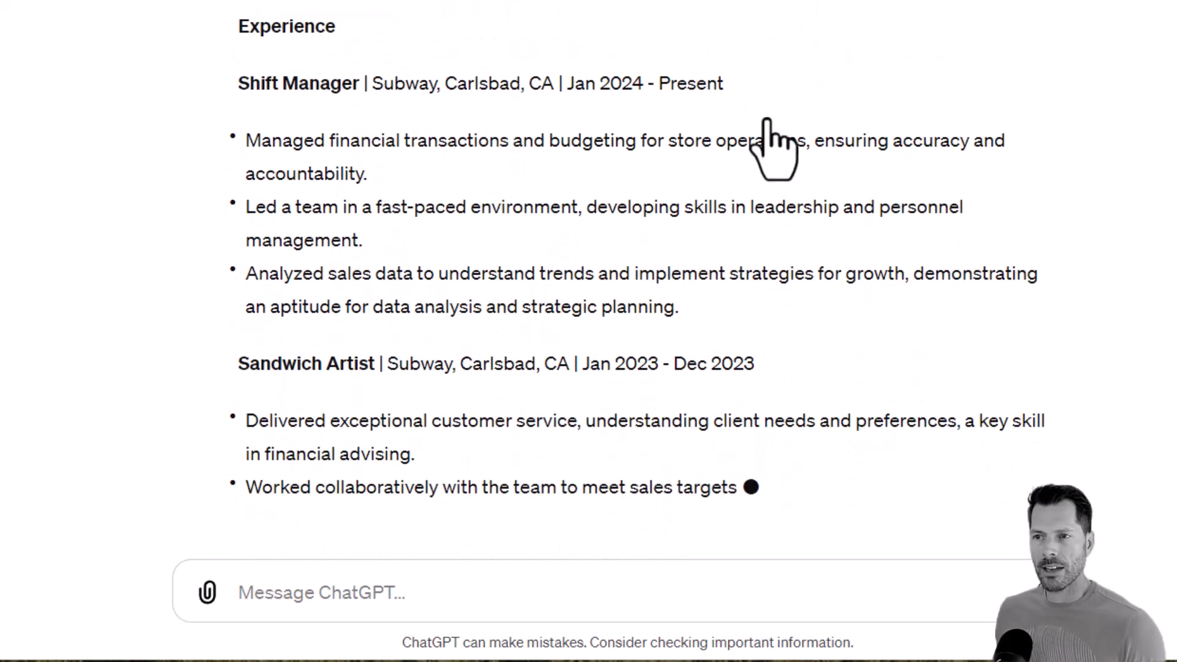
pyautogui.scroll(3, 770, 145)
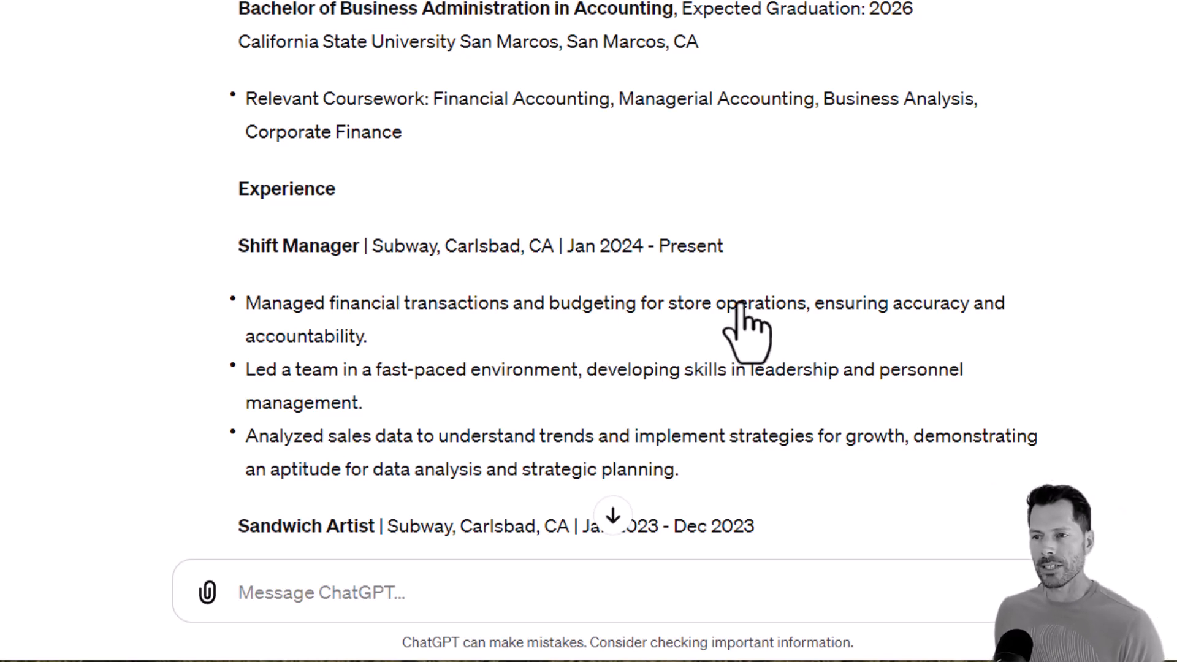
pyautogui.scroll(-4, 743, 283)
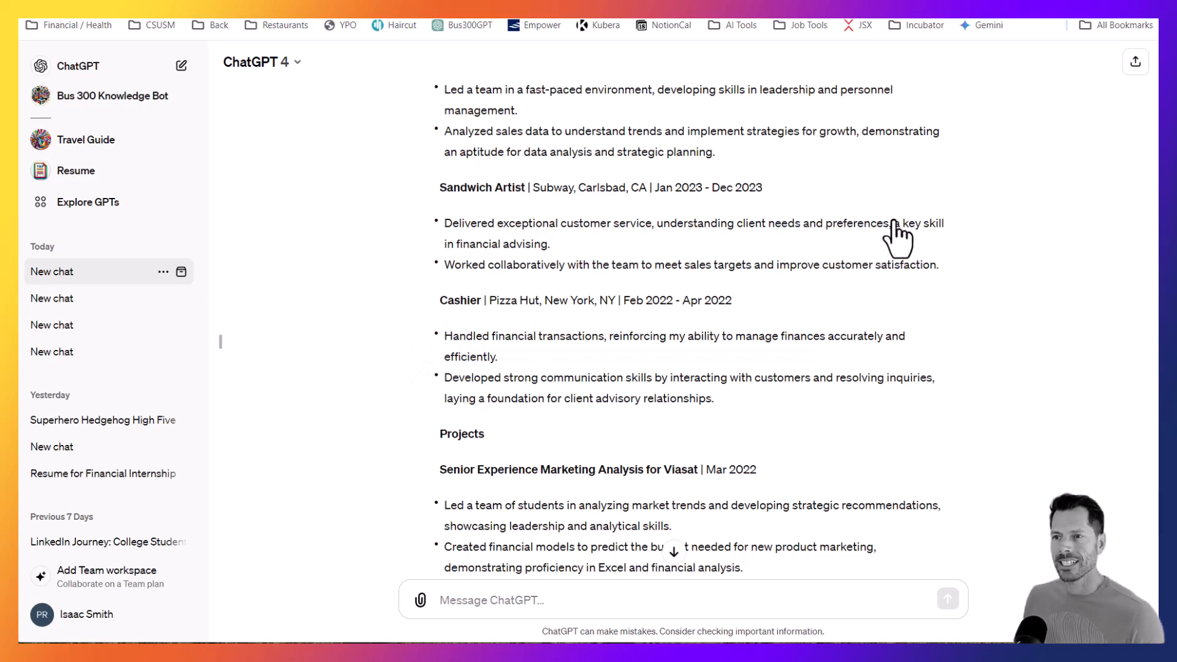
pyautogui.moveTo(919, 225); pyautogui.dragTo(884, 240)
pyautogui.moveTo(640, 247); pyautogui.dragTo(555, 251)
pyautogui.click(556, 222)
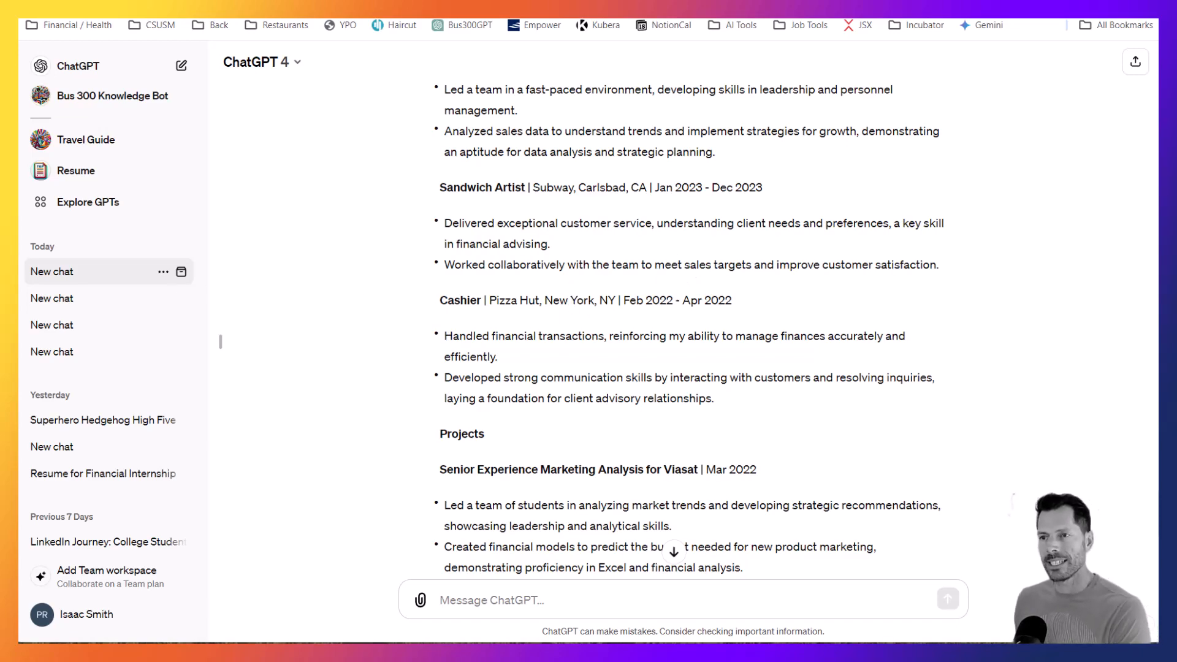
pyautogui.scroll(2, 687, 325)
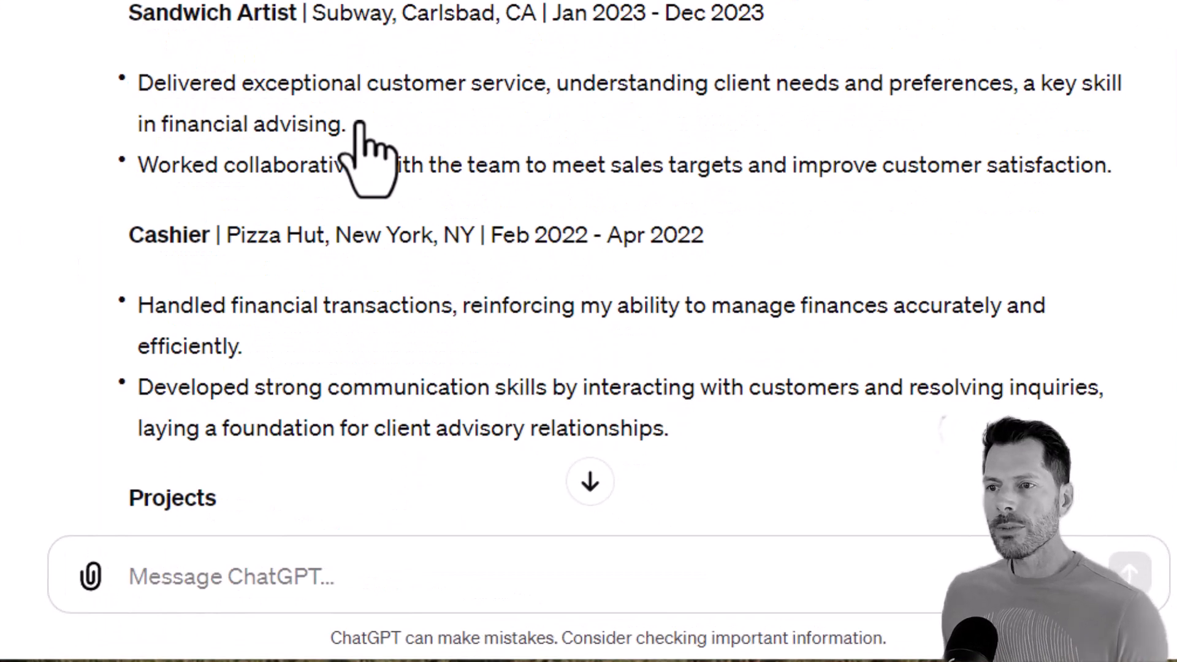
# Step: Copy the Sandwich Artist bullet about exceptional customer service and send the prompt "Give me 5 different ways to rewrite this bullet point" with it quoted
pyautogui.moveTo(359, 123); pyautogui.dragTo(156, 80)
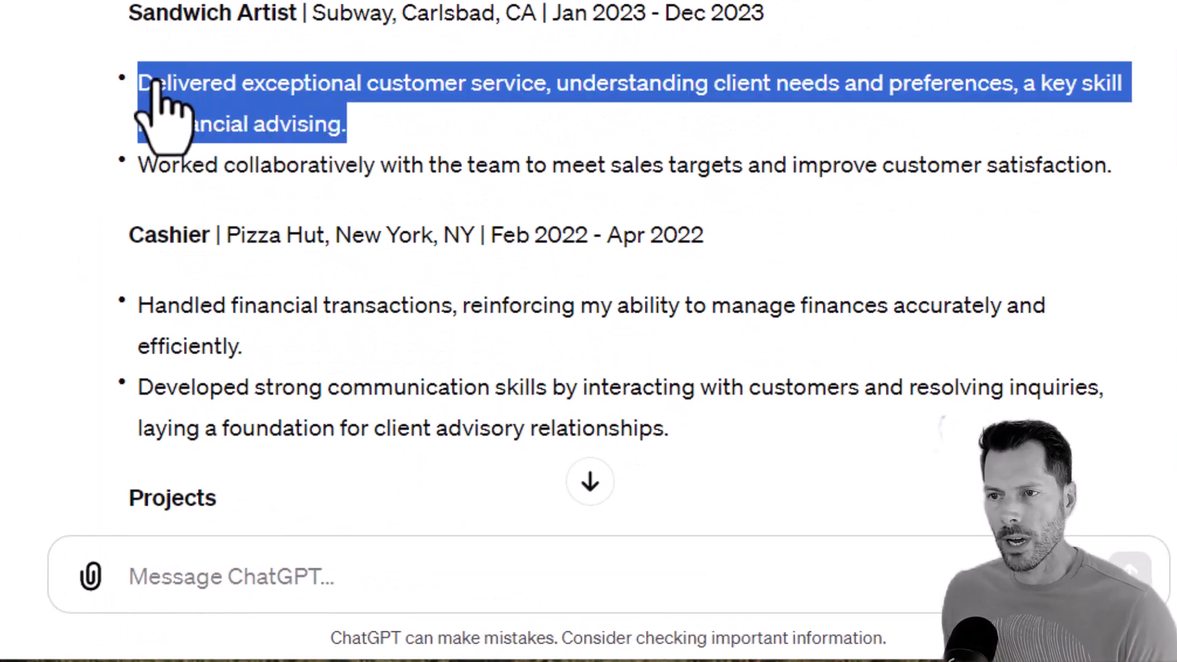
pyautogui.rightClick(156, 81)
pyautogui.click(273, 113)
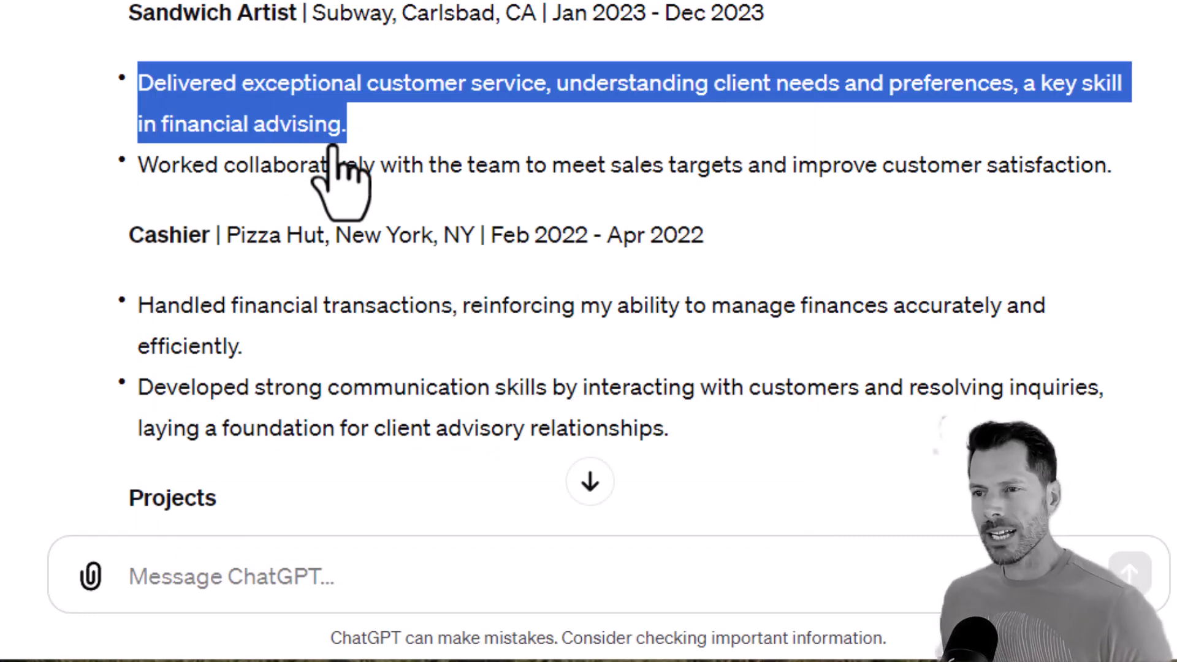
pyautogui.click(350, 135)
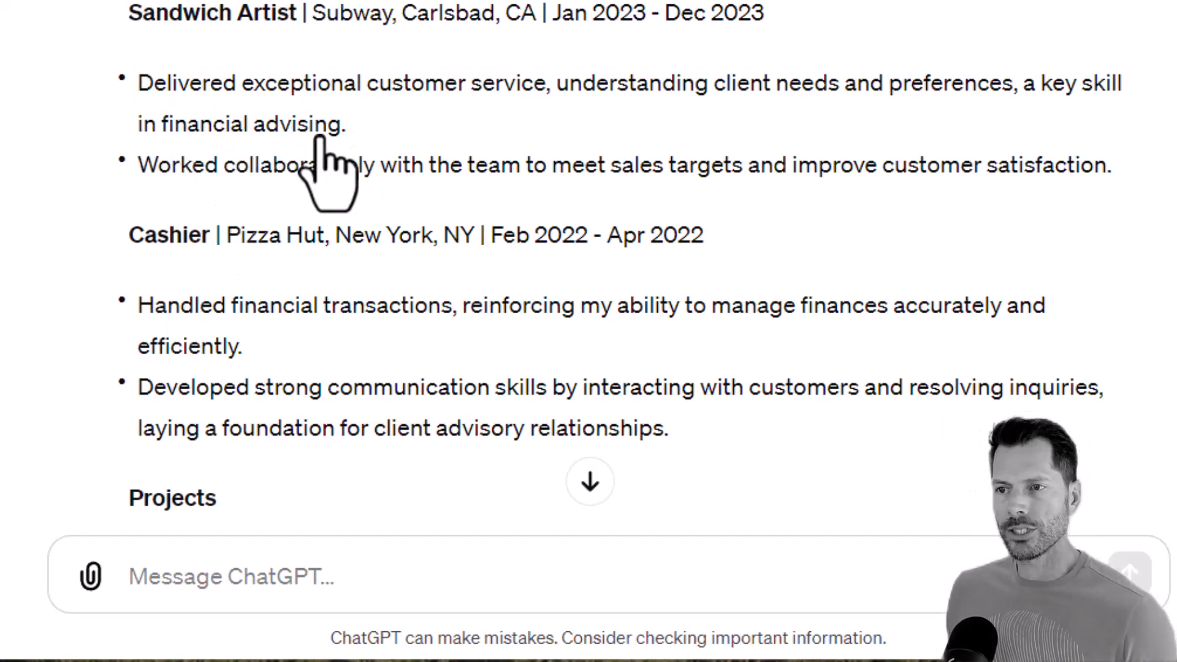
pyautogui.scroll(-15, 319, 147)
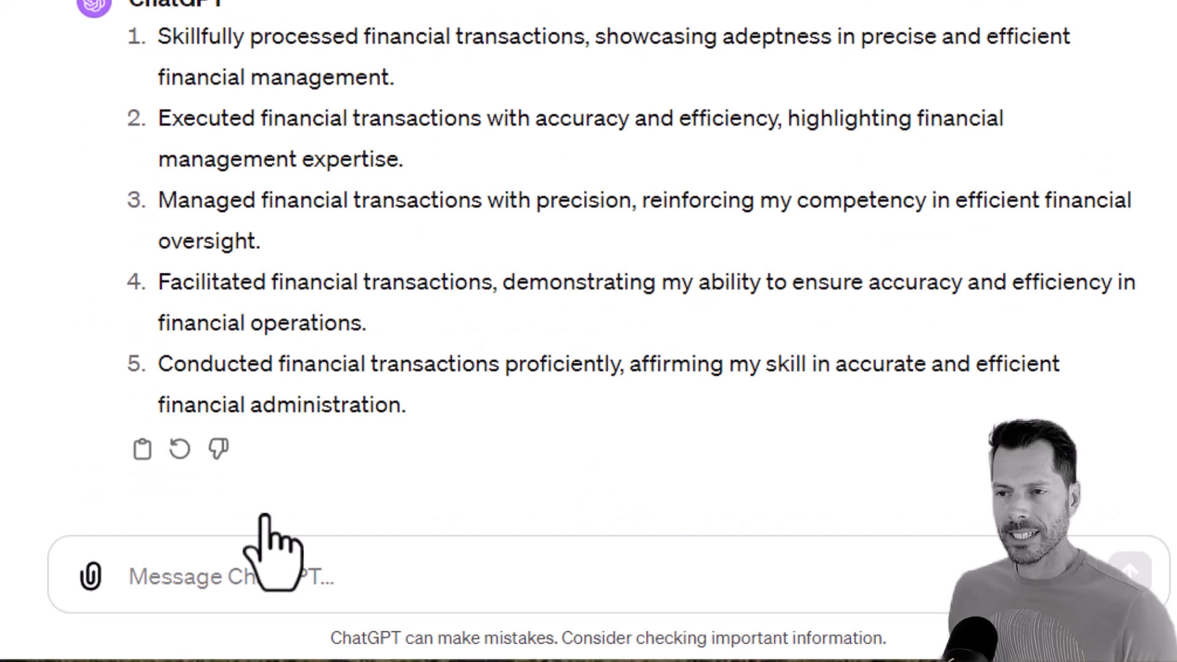
pyautogui.click(257, 583)
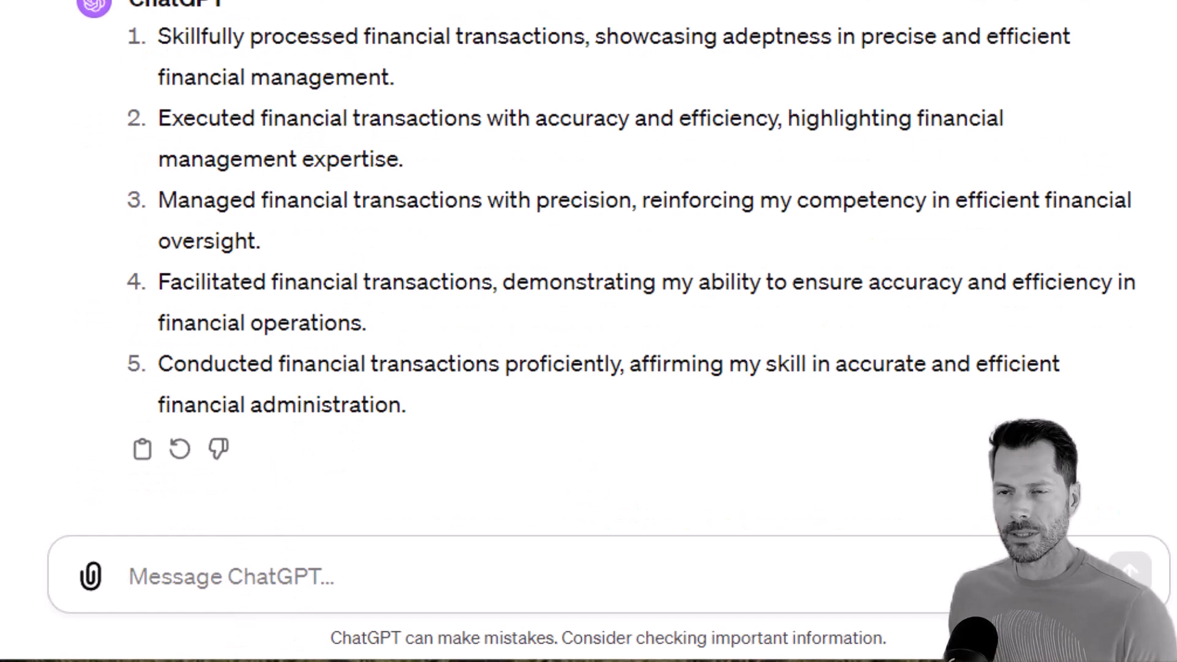
pyautogui.hotkey('ctrl', 'v')
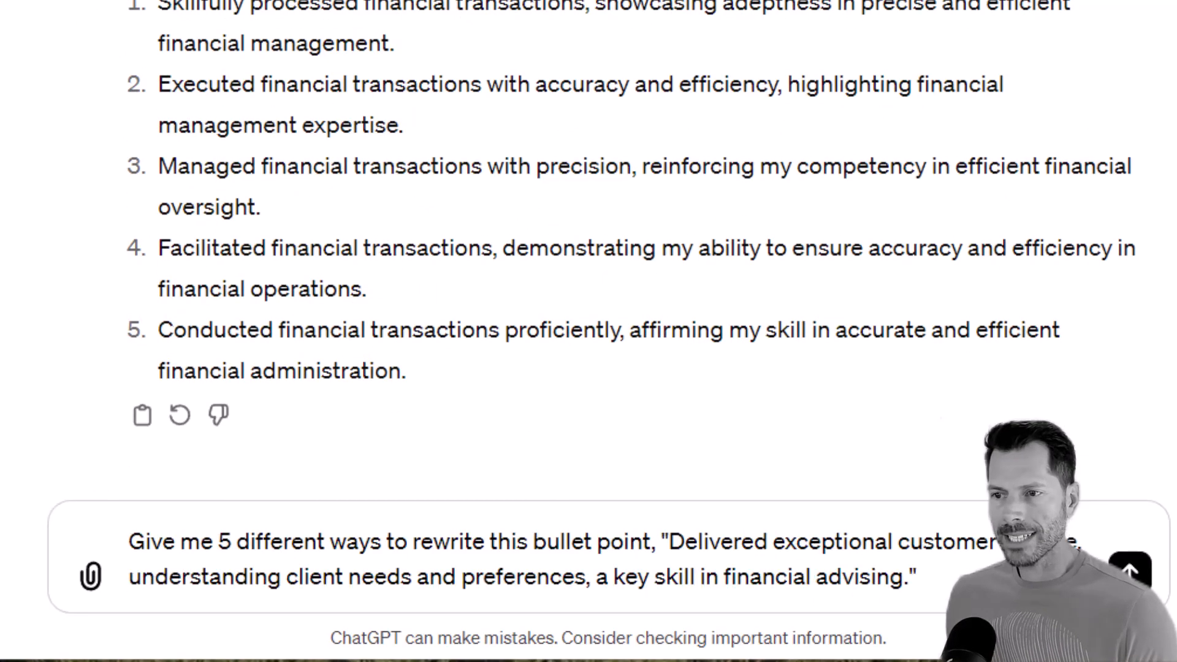
pyautogui.press('Return')
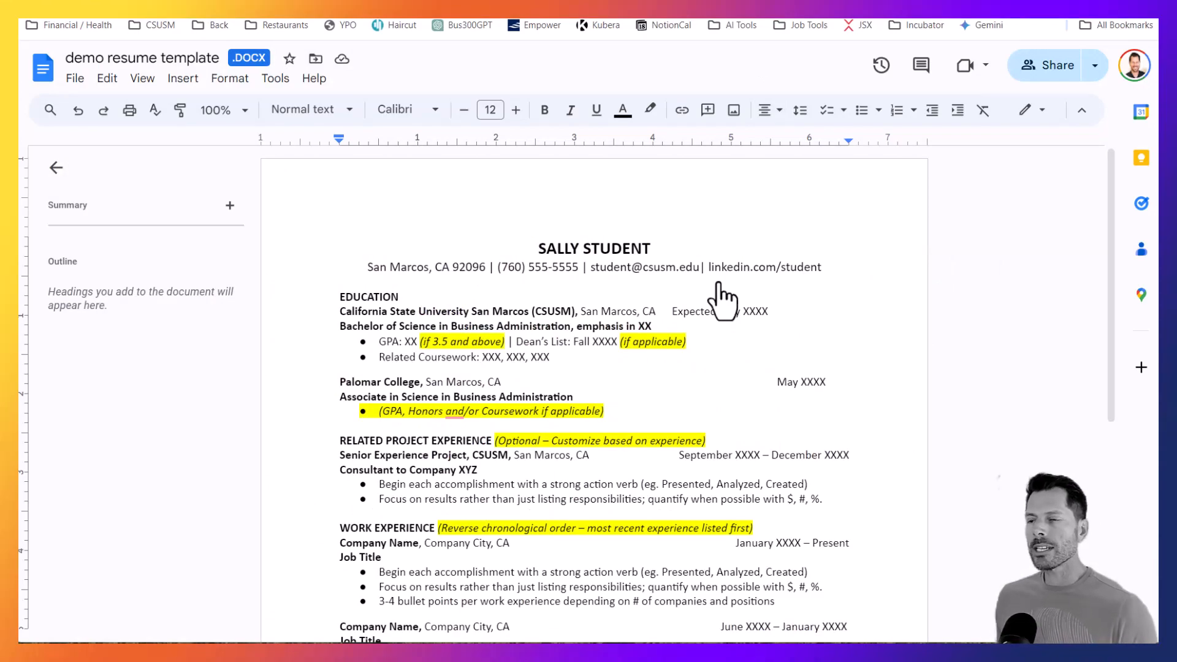
# Step: Switch to the demo resume template in Google Docs and examine its layout from the header through leadership and volunteer experience
pyautogui.scroll(-3, 734, 294)
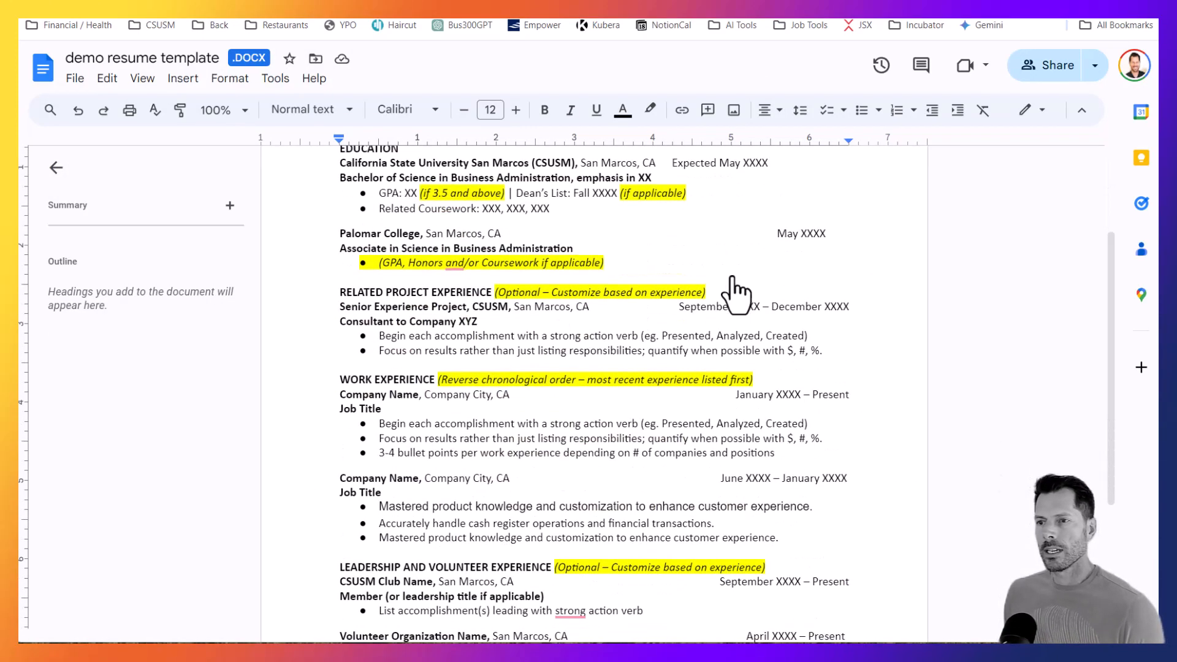
pyautogui.scroll(-1, 734, 291)
pyautogui.scroll(4, 734, 292)
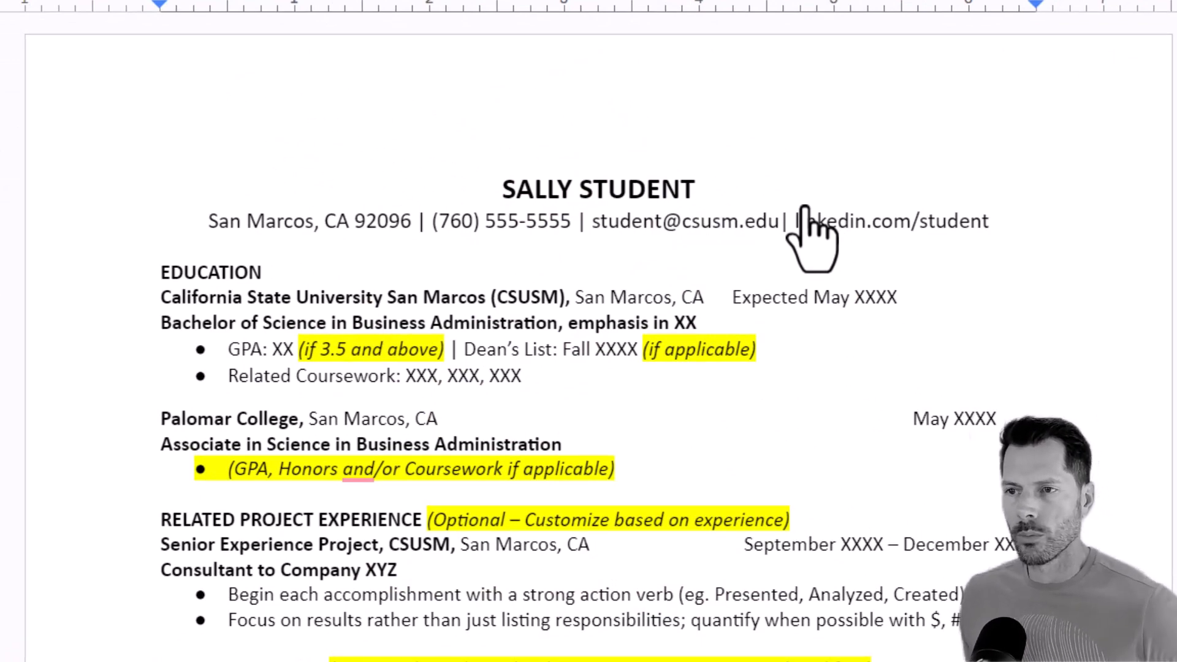
pyautogui.scroll(-2, 801, 212)
pyautogui.scroll(1, 802, 212)
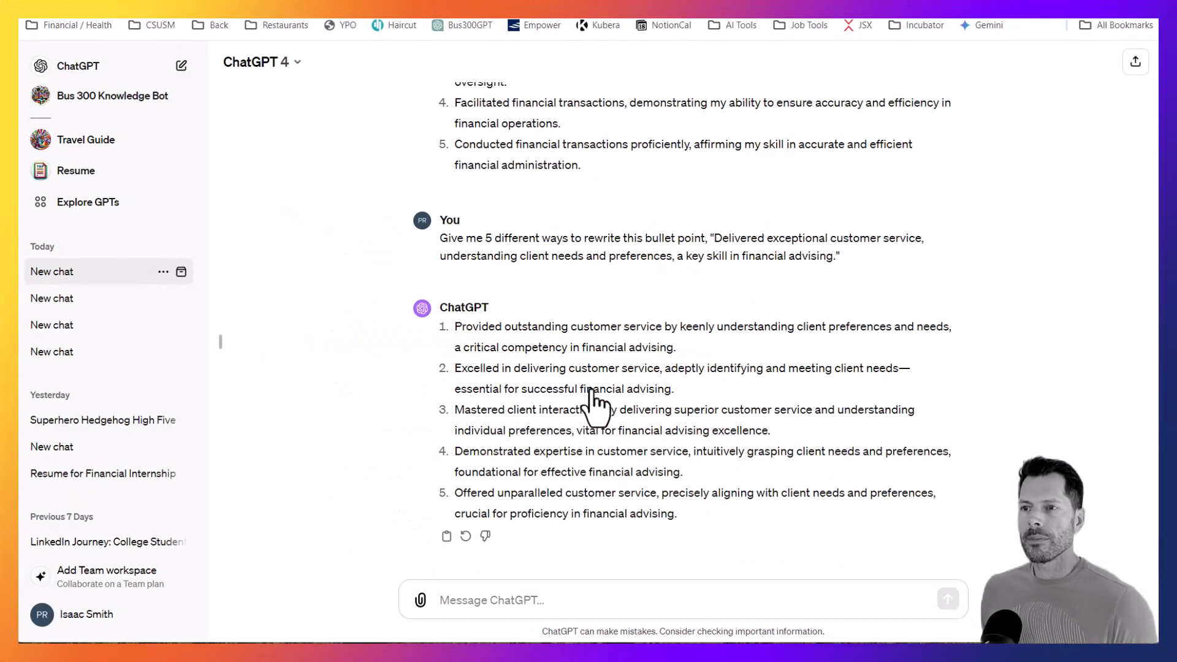
# Step: Return to ChatGPT, copy the entire tailored resume for the financial advising internship, and paste it into a blank Notepad document
pyautogui.moveTo(657, 355); pyautogui.dragTo(504, 354)
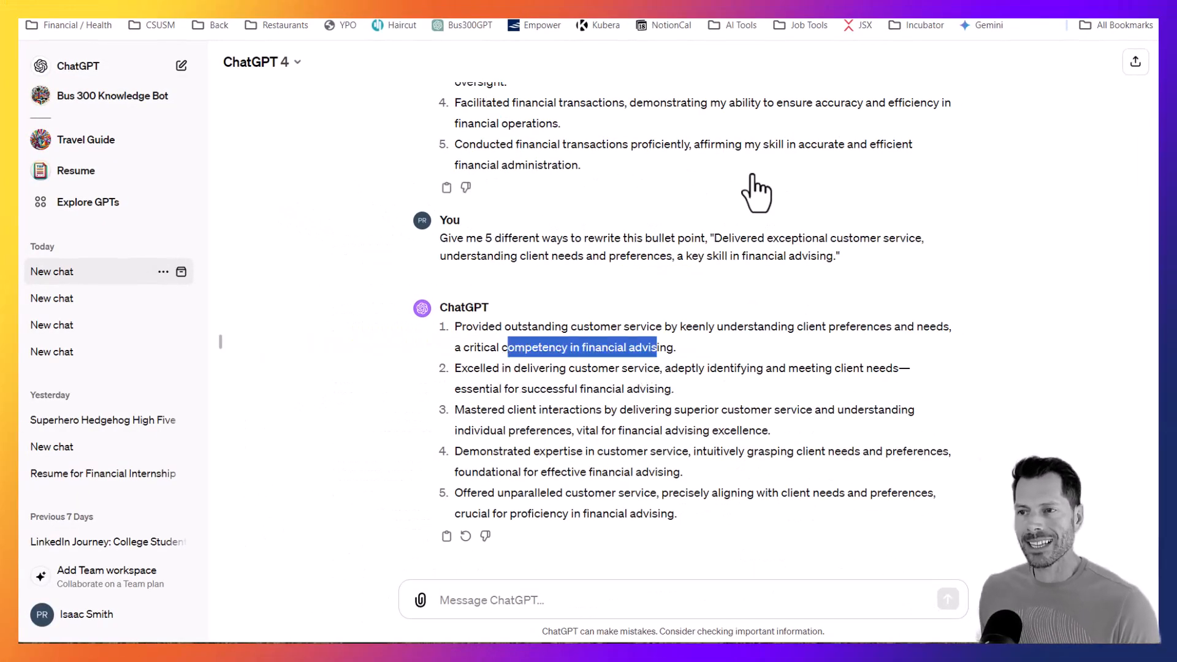
pyautogui.scroll(20, 854, 325)
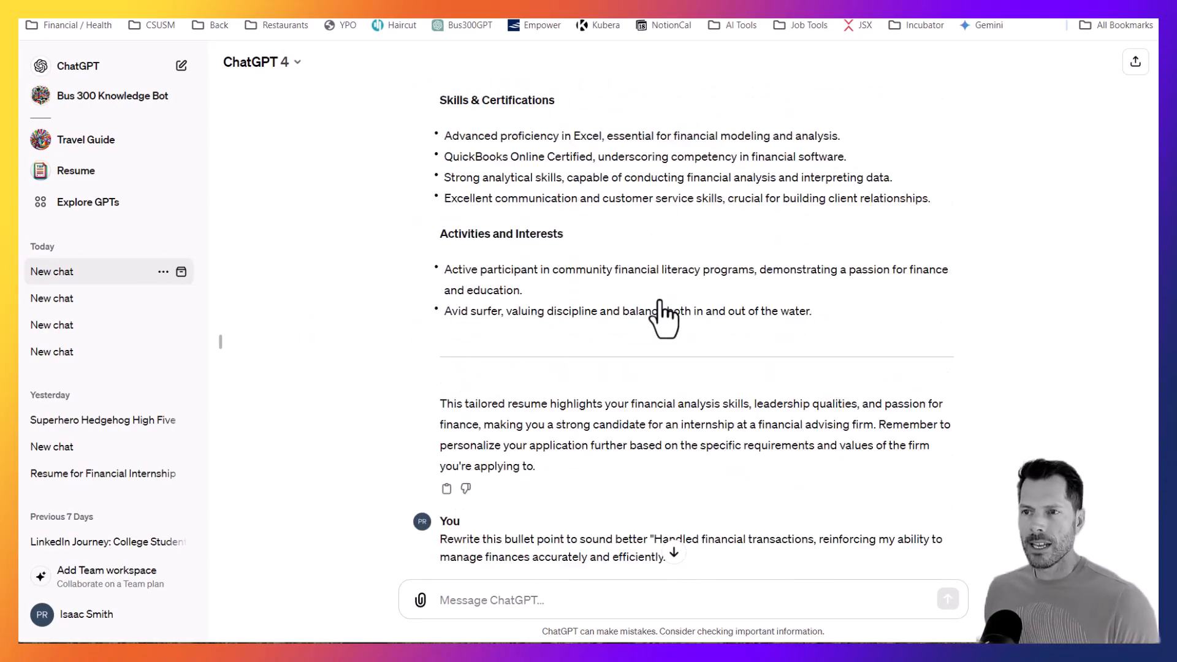
pyautogui.scroll(-2, 659, 331)
pyautogui.moveTo(833, 376); pyautogui.dragTo(431, 140)
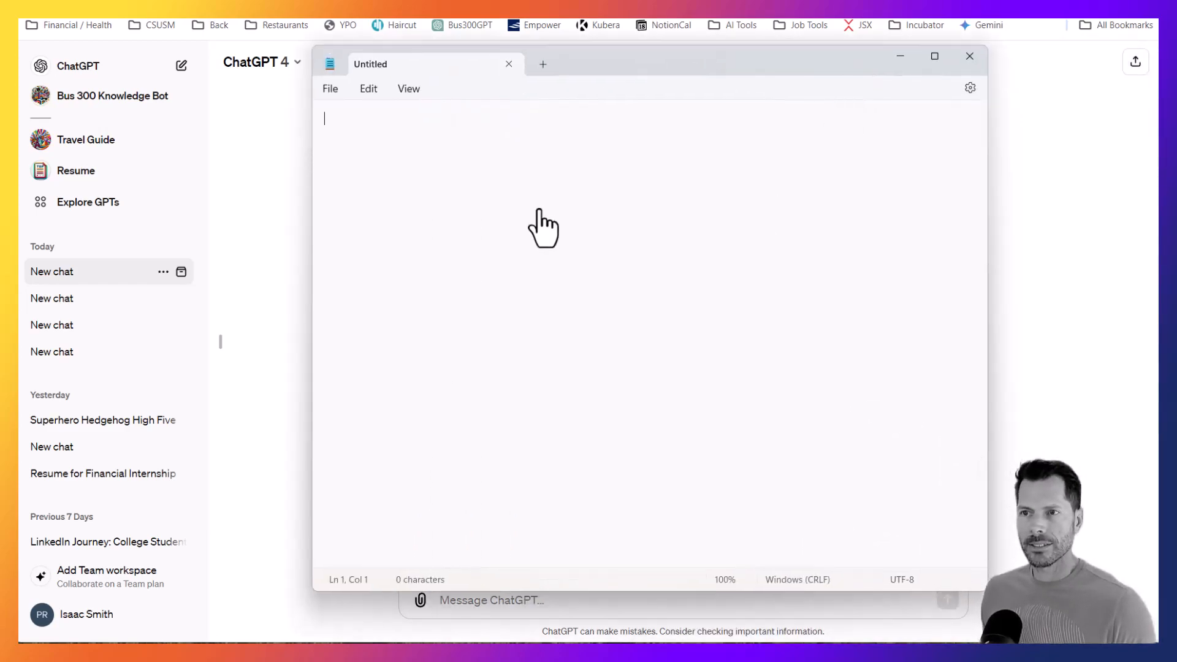
pyautogui.hotkey('ctrl', 'v')
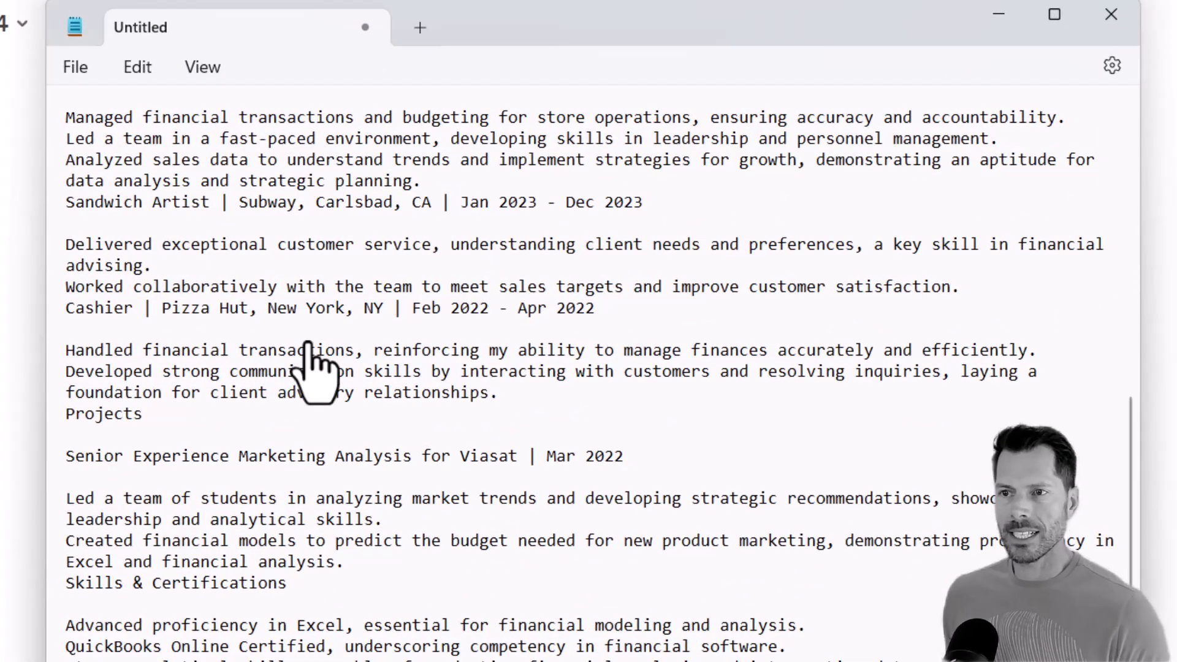
# Step: Copy the "Analyzed sales data" bullet from Notepad and paste it over the second Senior Experience Project bullet in the Google Docs template
pyautogui.scroll(7, 442, 228)
pyautogui.scroll(2, 256, 301)
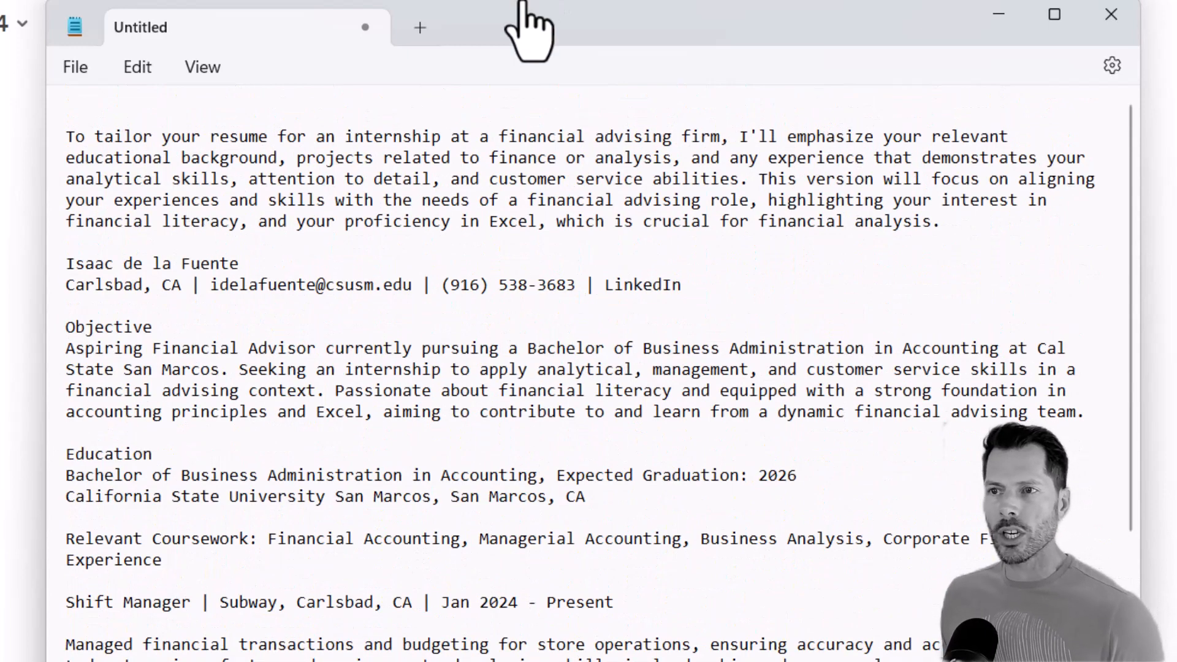
pyautogui.scroll(-1, 380, 389)
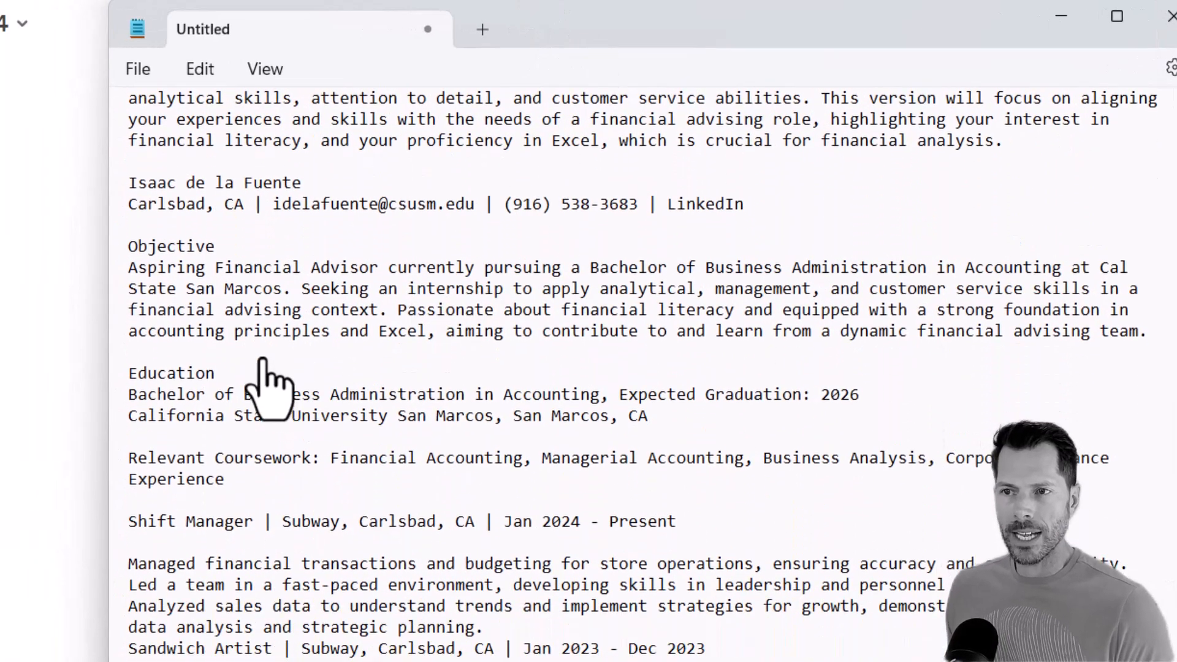
pyautogui.scroll(-2, 231, 407)
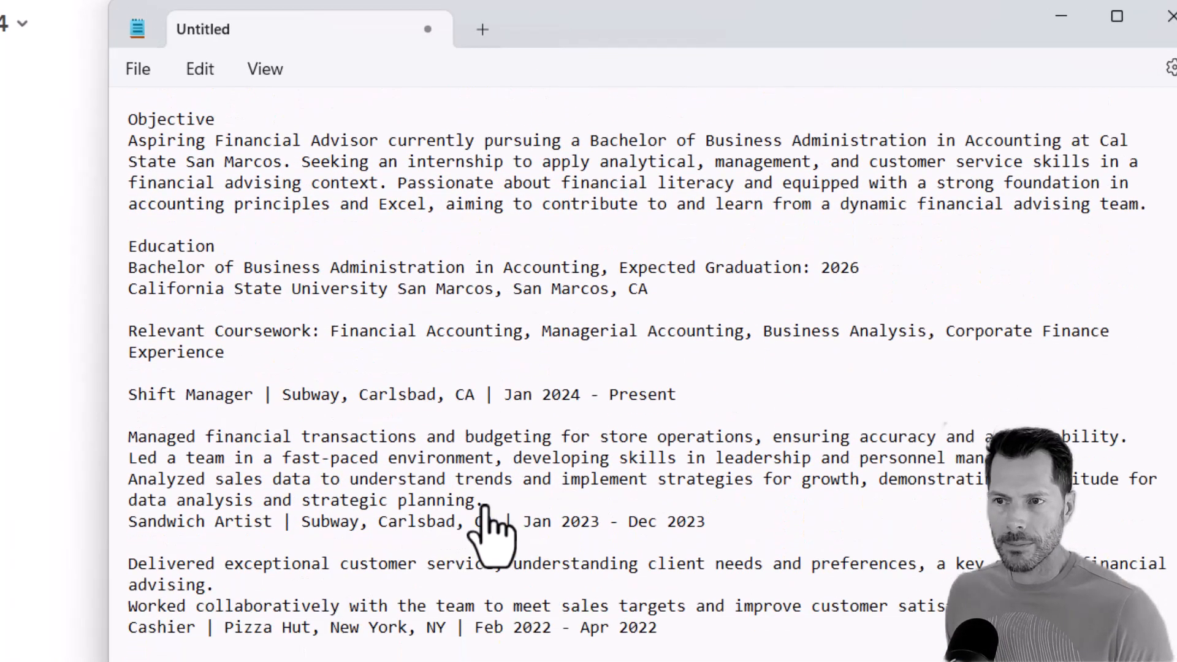
pyautogui.moveTo(484, 500); pyautogui.dragTo(135, 489)
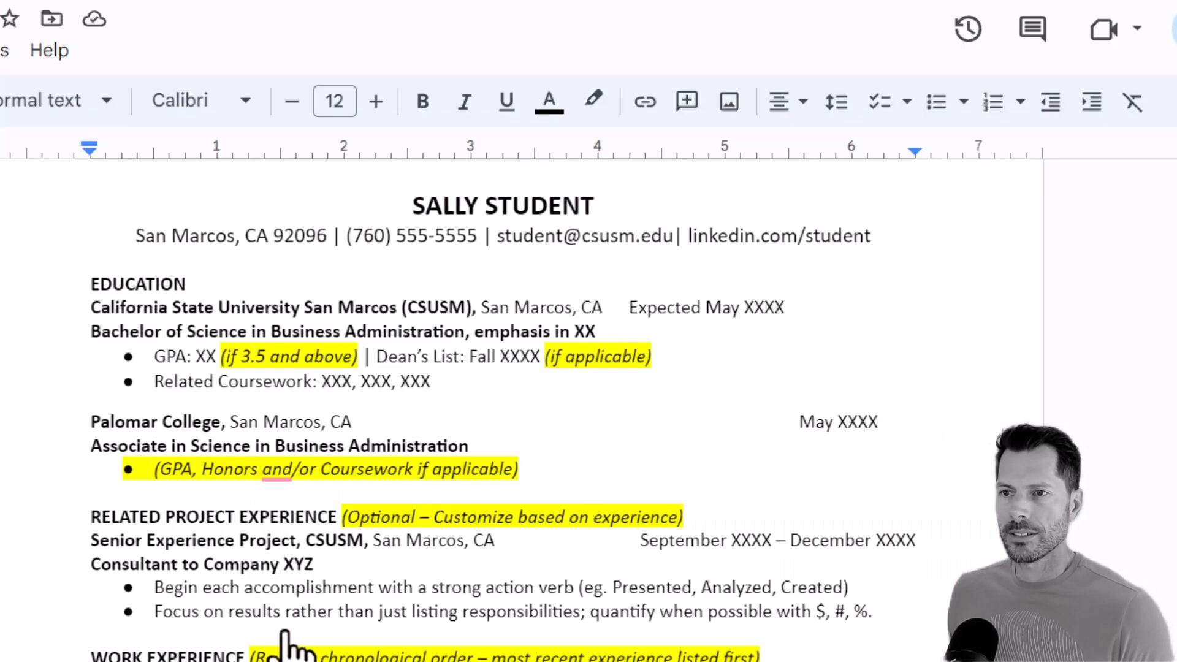
pyautogui.click(286, 627)
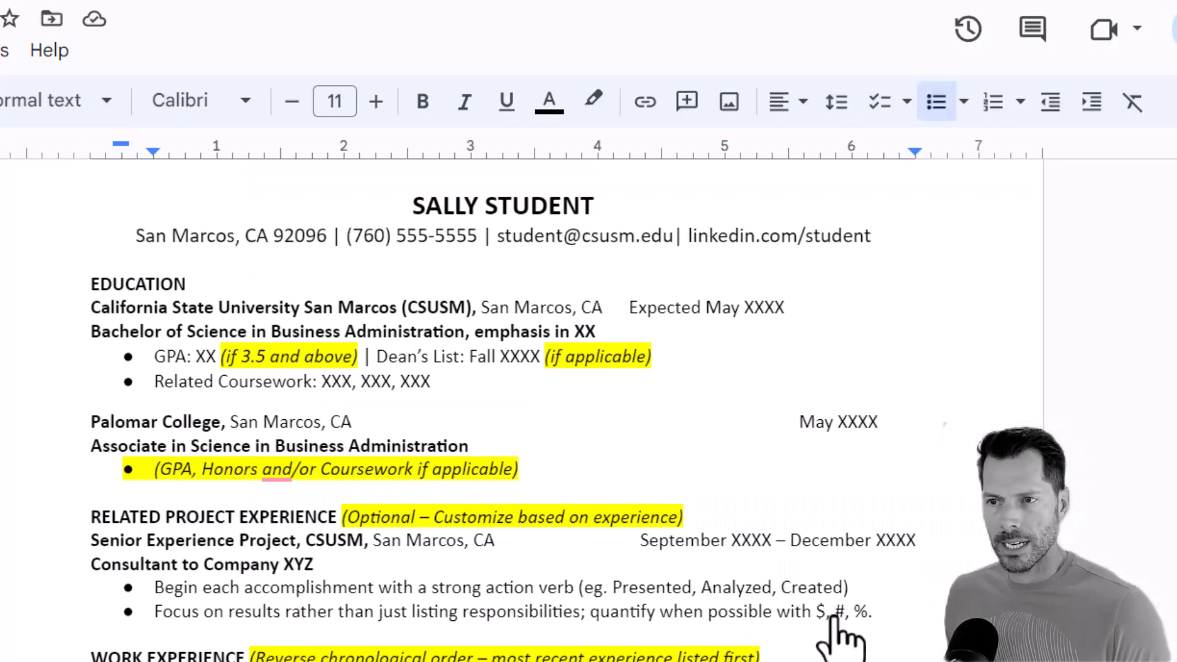
pyautogui.moveTo(874, 611); pyautogui.dragTo(164, 620)
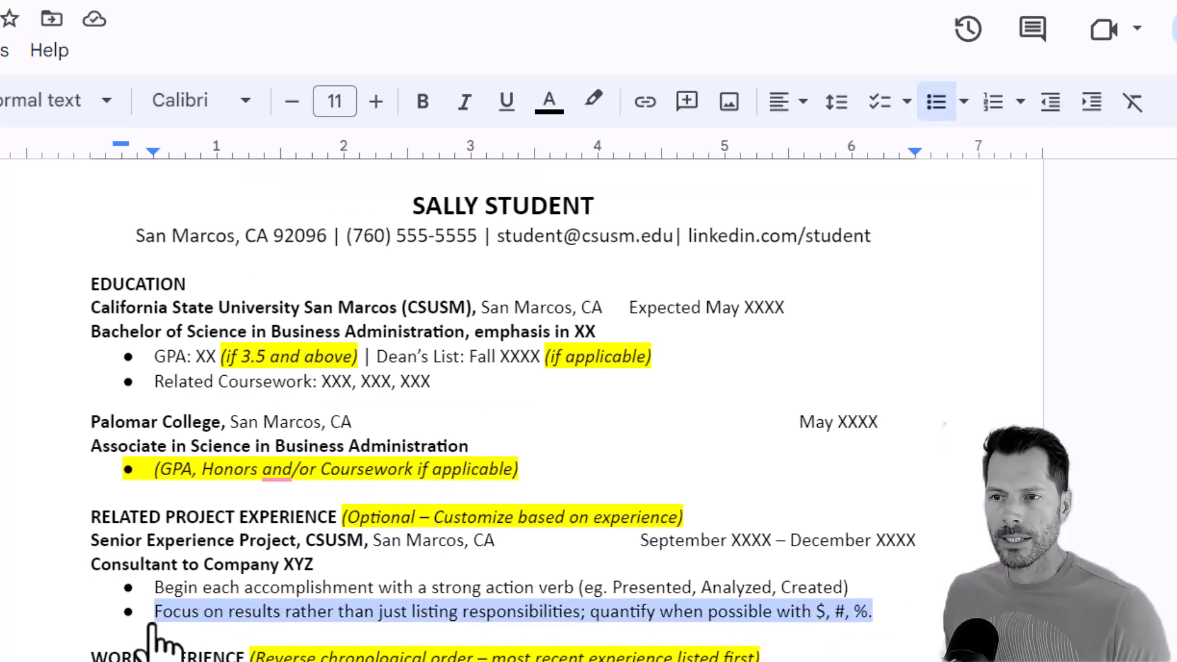
pyautogui.write('Analyzed sales data to understand trends and implement strategies for growth, demonstrating an aptitude for data analysis and strategic planning.')
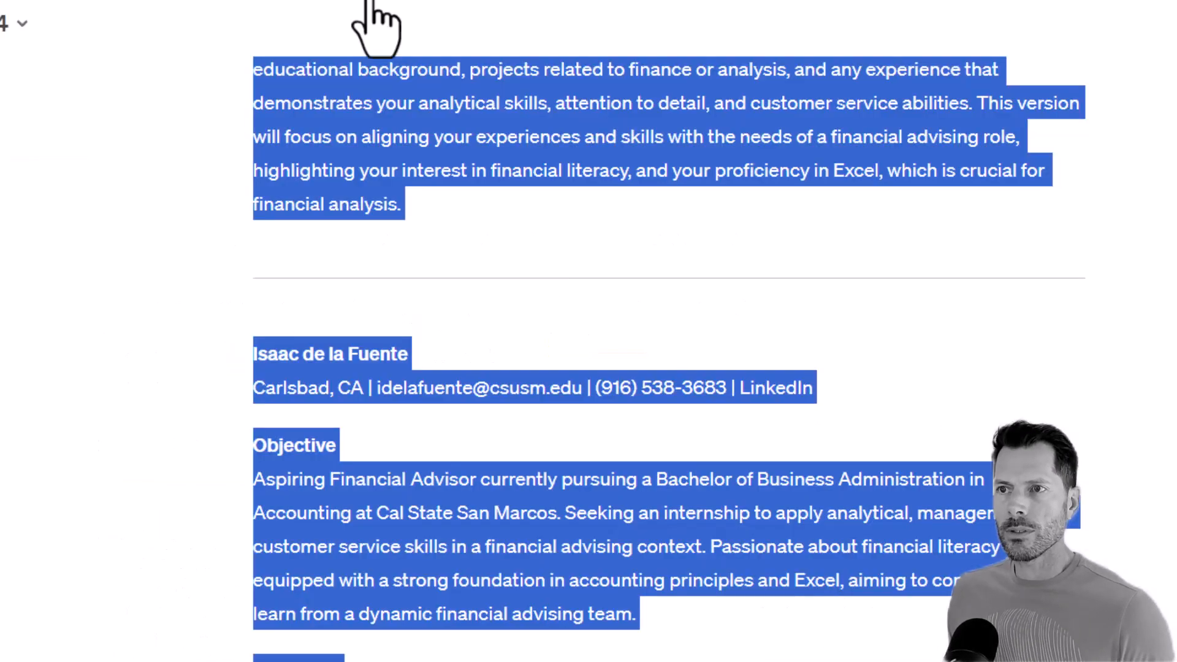
# Step: Copy the same "Analyzed sales data" bullet directly from ChatGPT over the template's first Senior Experience Project bullet and compare the two bullets' font formatting
pyautogui.scroll(1, 507, 434)
pyautogui.click(507, 434)
pyautogui.scroll(-6, 503, 515)
pyautogui.scroll(-5, 567, 649)
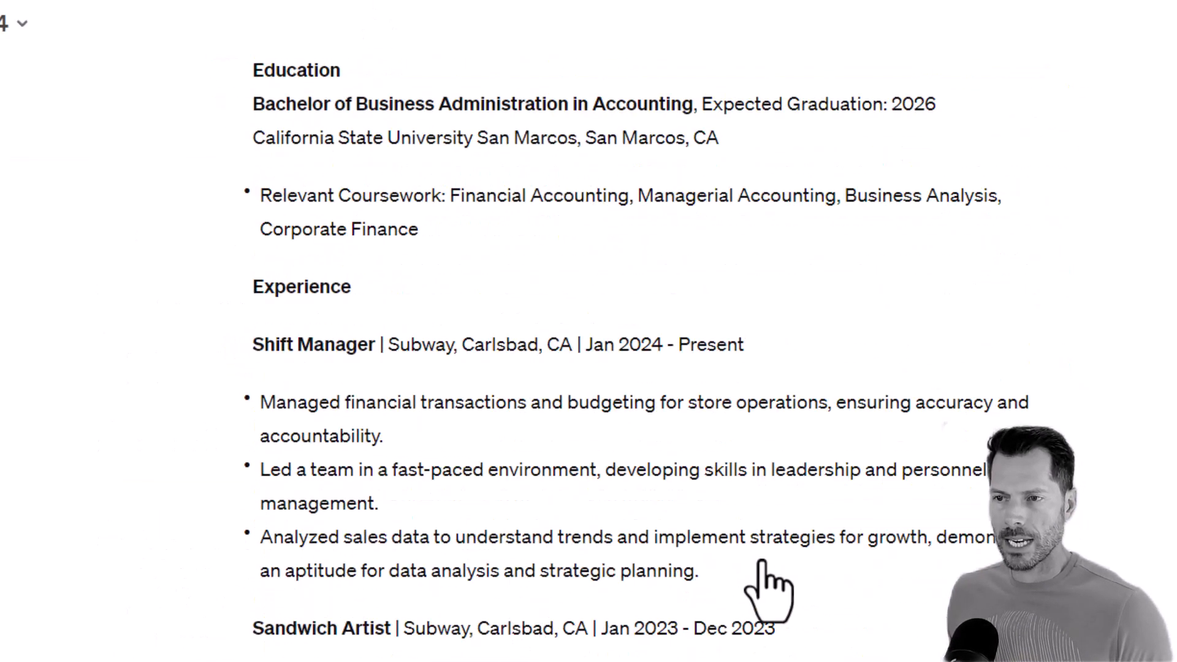
pyautogui.moveTo(699, 571); pyautogui.dragTo(268, 537)
pyautogui.hotkey('ctrl', 'c')
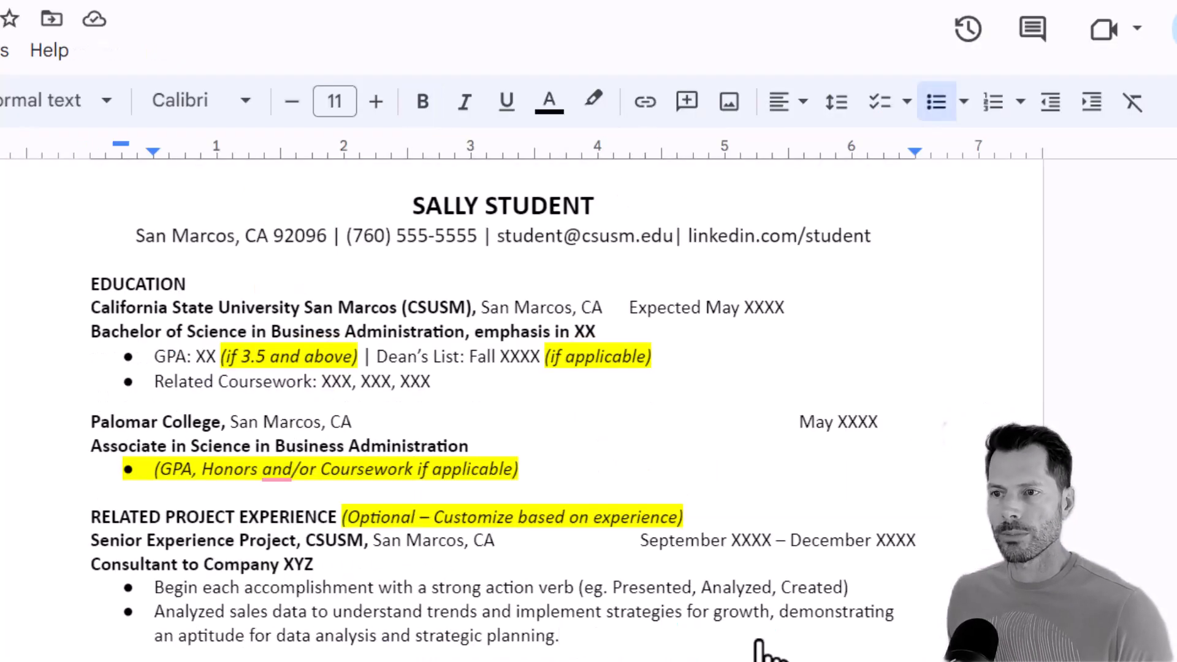
pyautogui.moveTo(850, 588); pyautogui.dragTo(111, 588)
pyautogui.hotkey('ctrl', 'v')
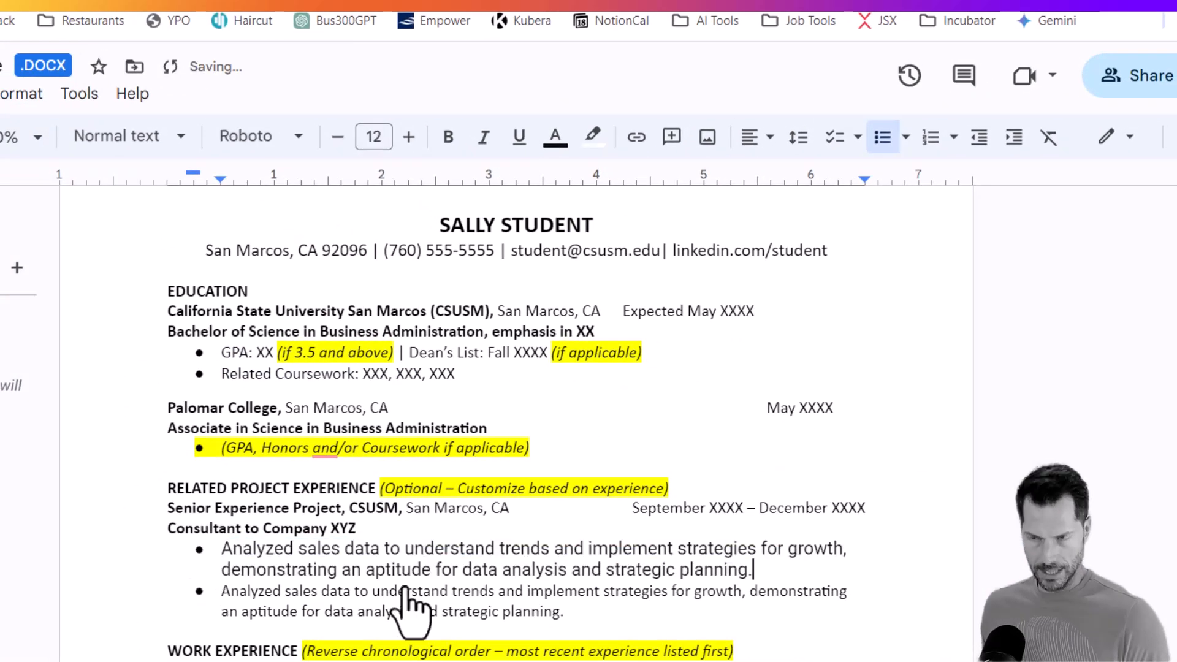
pyautogui.click(429, 613)
pyautogui.click(482, 569)
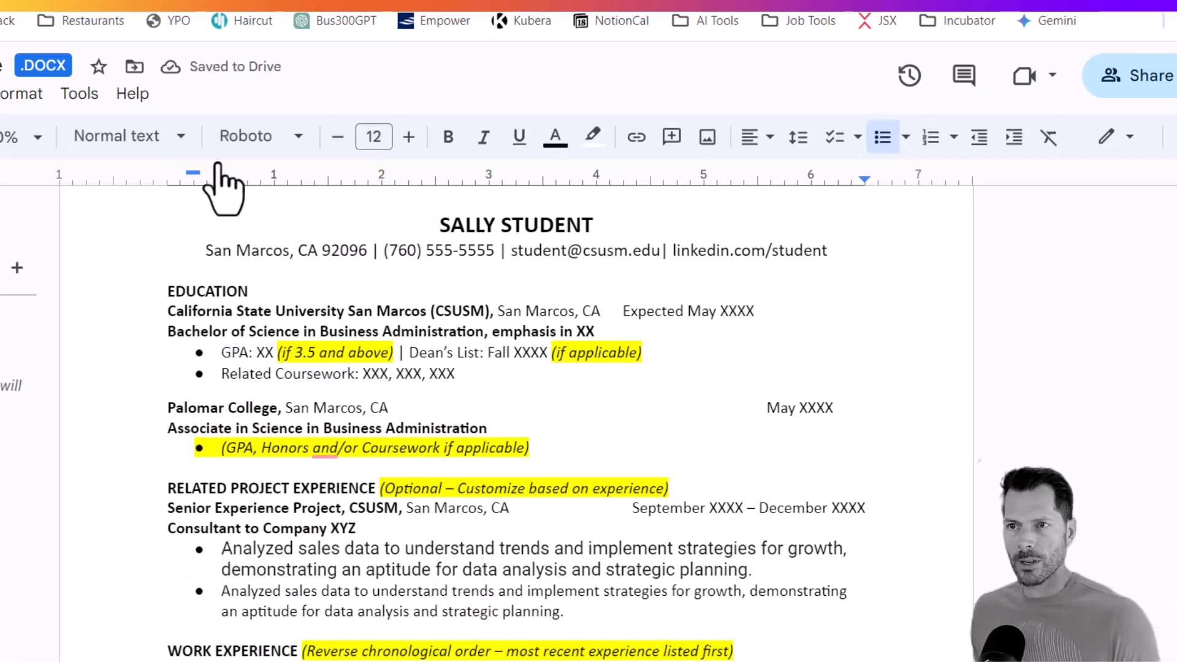
pyautogui.click(432, 611)
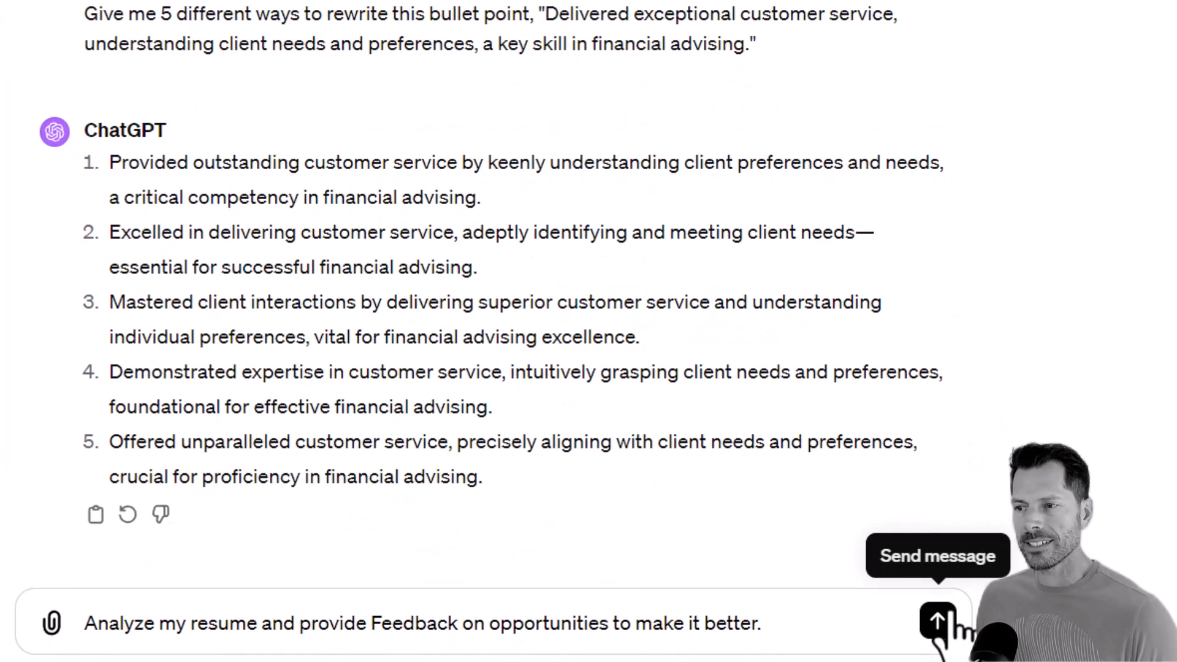
# Step: Send ChatGPT "Analyze my resume and provide Feedback on opportunities to make it better." and review the Keywords and Professional Formatting tips
pyautogui.click(938, 623)
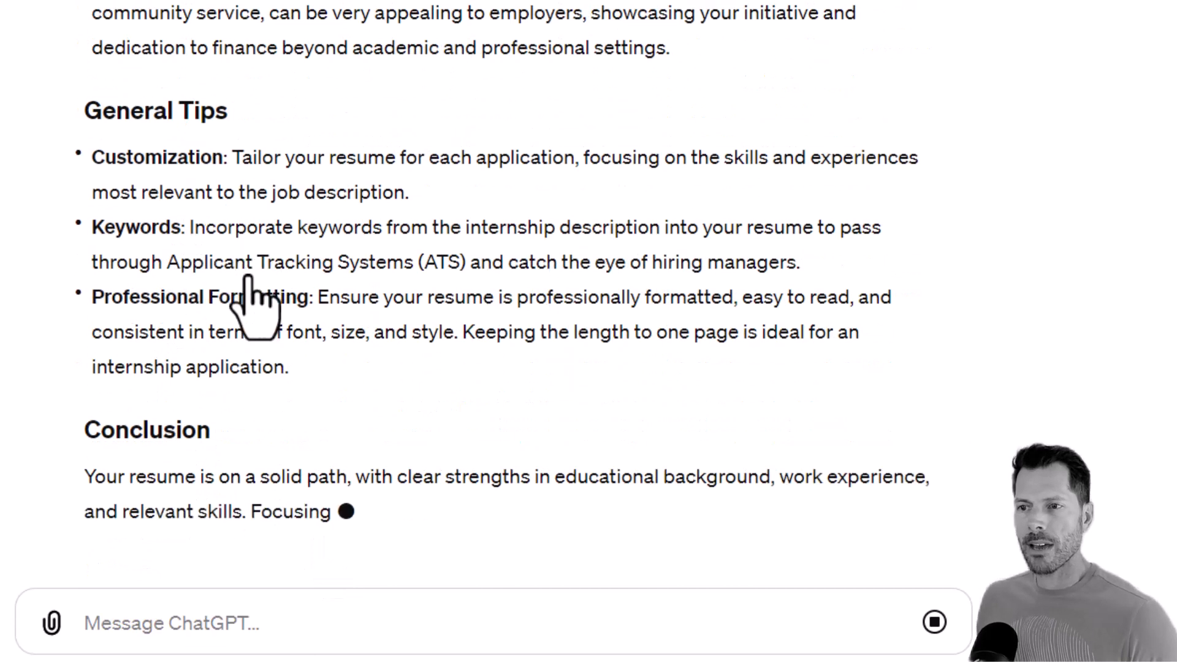
pyautogui.moveTo(247, 263); pyautogui.dragTo(433, 236)
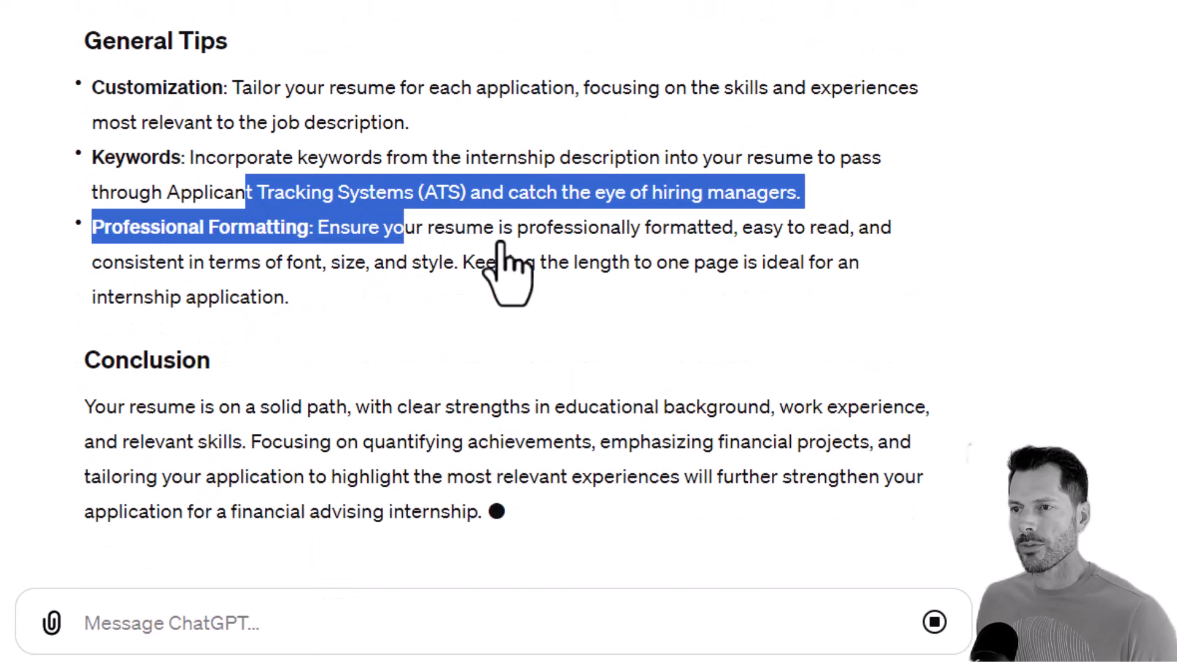
pyautogui.click(500, 130)
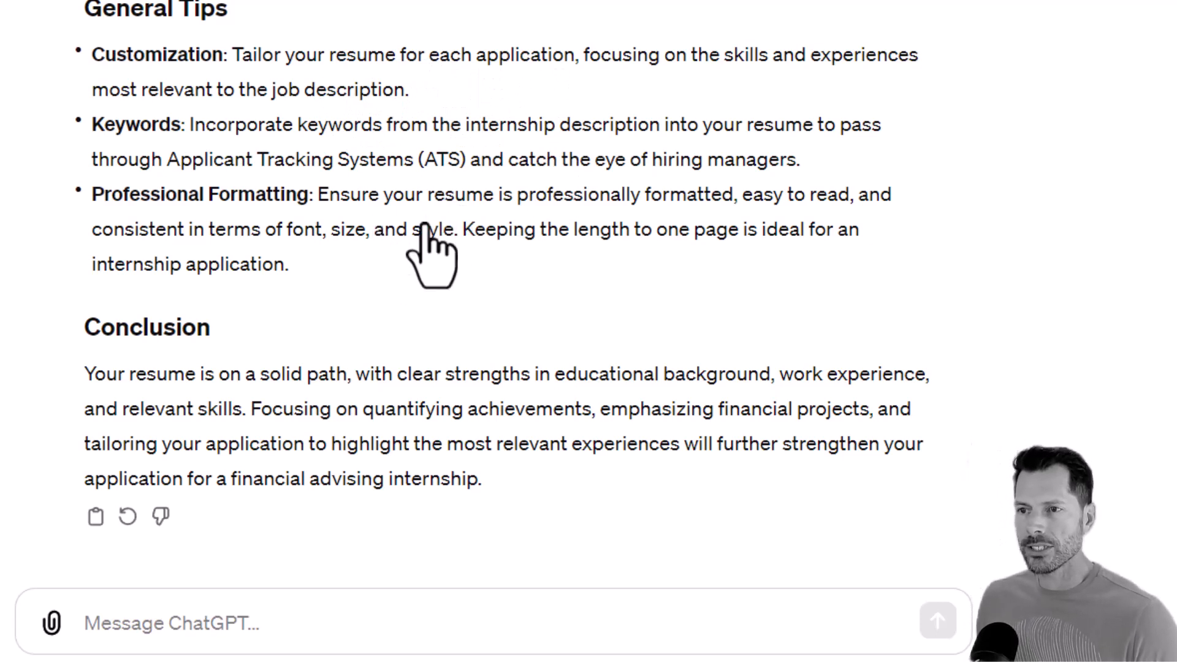
pyautogui.moveTo(231, 199); pyautogui.dragTo(311, 211)
pyautogui.click(381, 191)
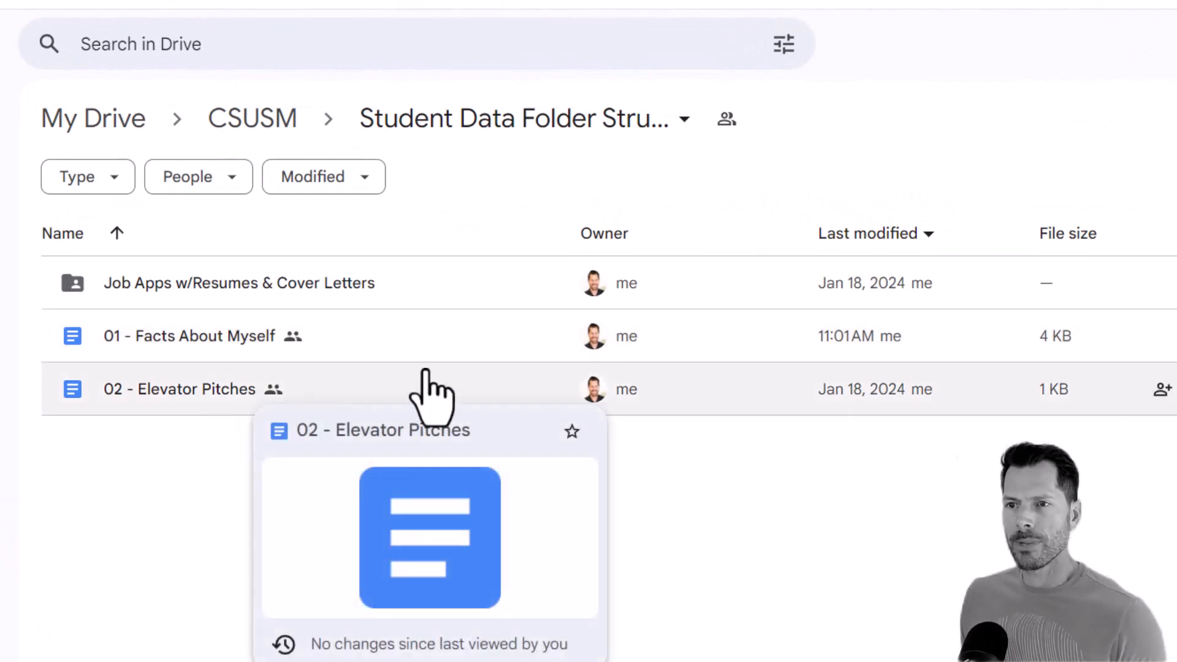
# Step: In Google Drive, open Job Apps w/Resumes & Cover Letters and its Date - Job Name folder, and check the Cover Letter and Resume files
pyautogui.doubleClick(280, 284)
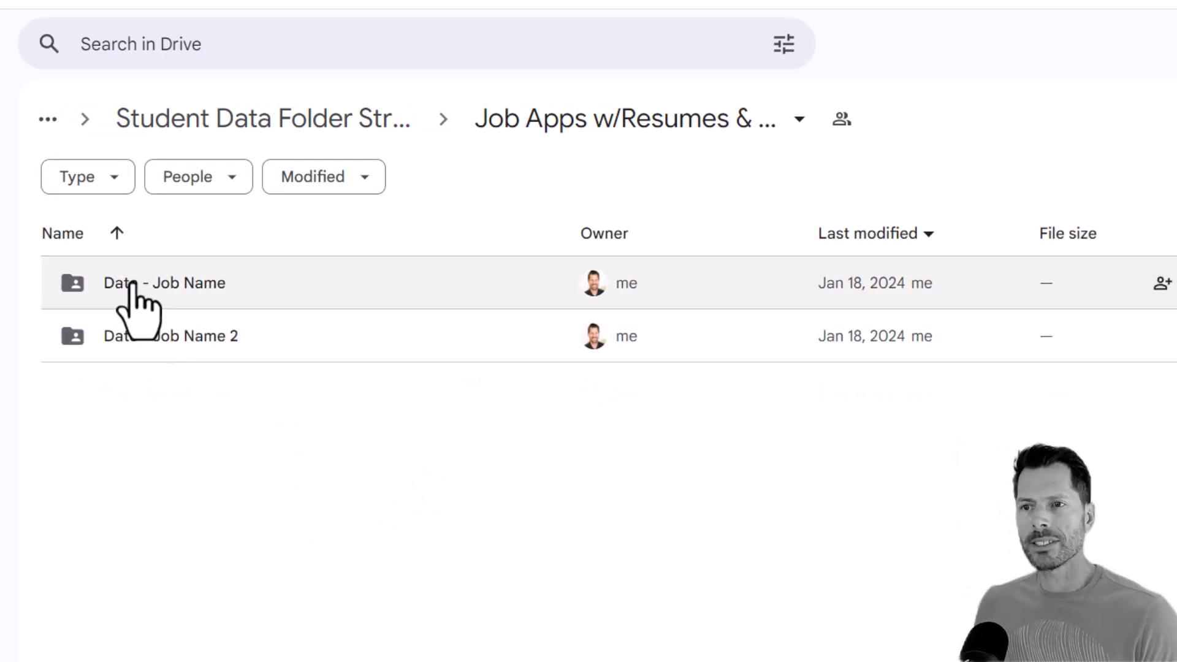
pyautogui.doubleClick(195, 301)
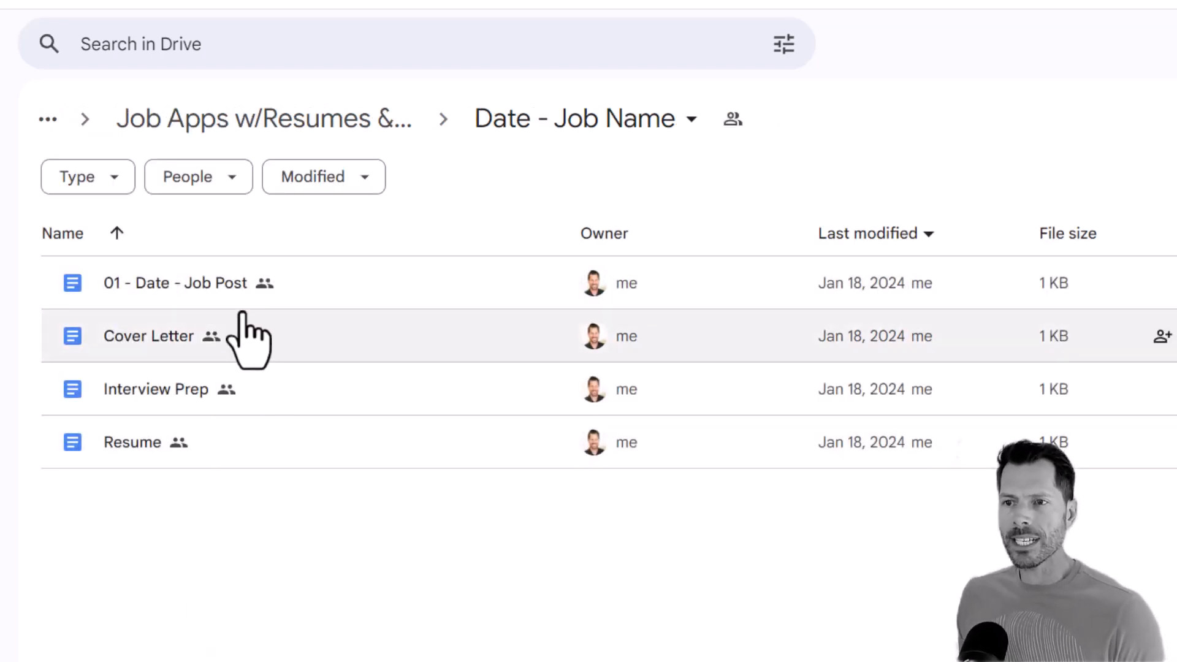
pyautogui.moveTo(233, 295)
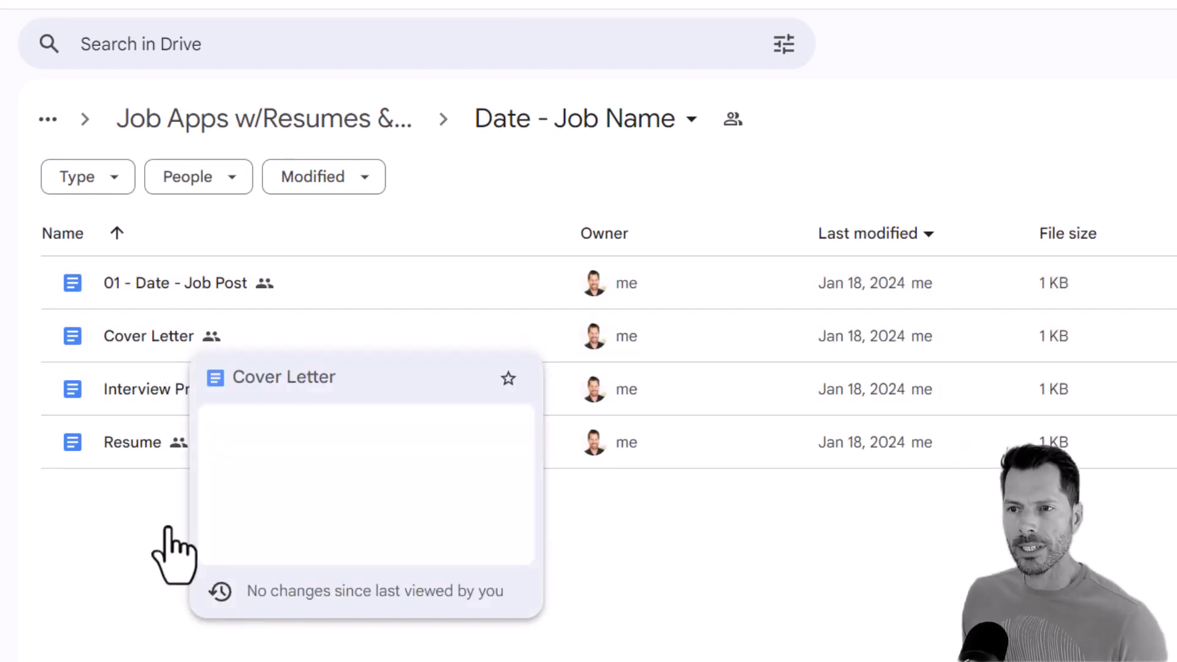
pyautogui.moveTo(141, 443)
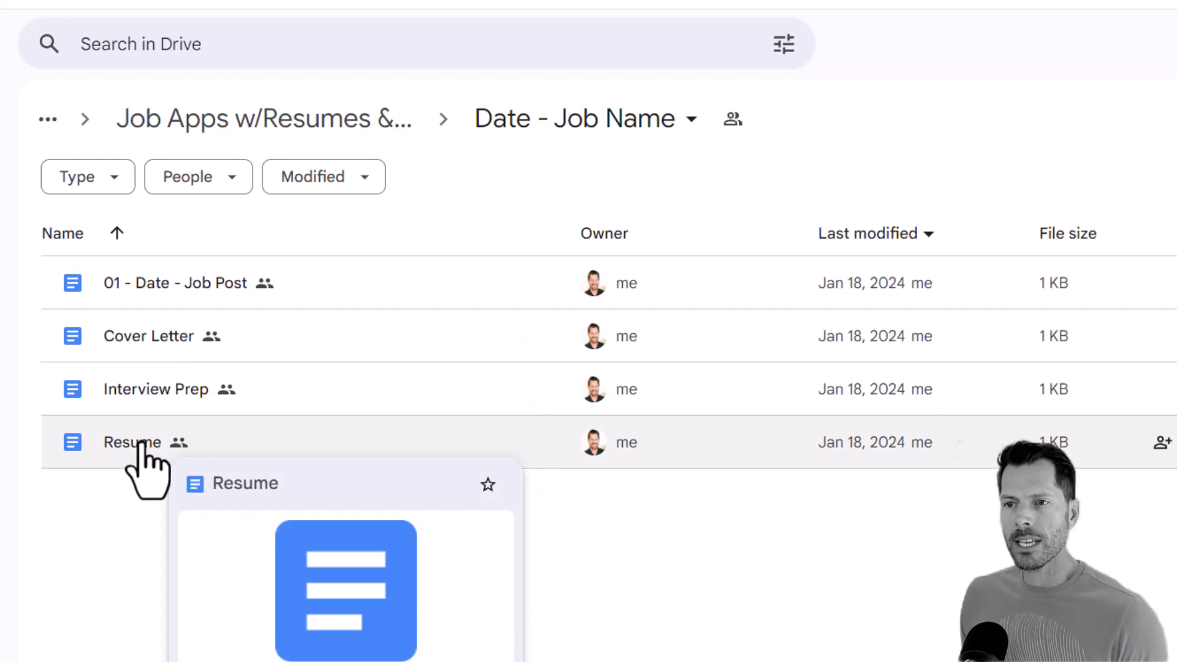